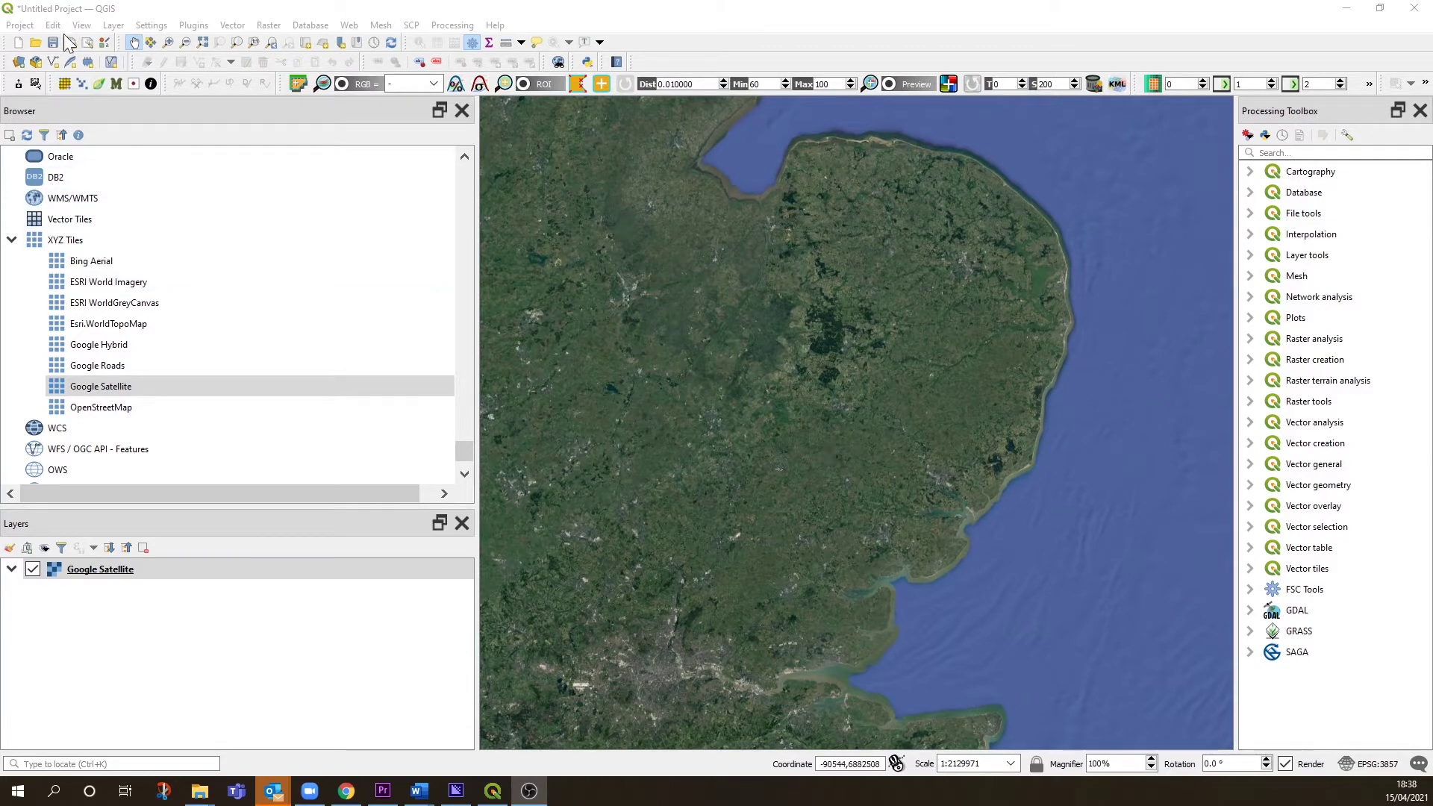
Open the Project menu in the QGIS menu bar
click(20, 25)
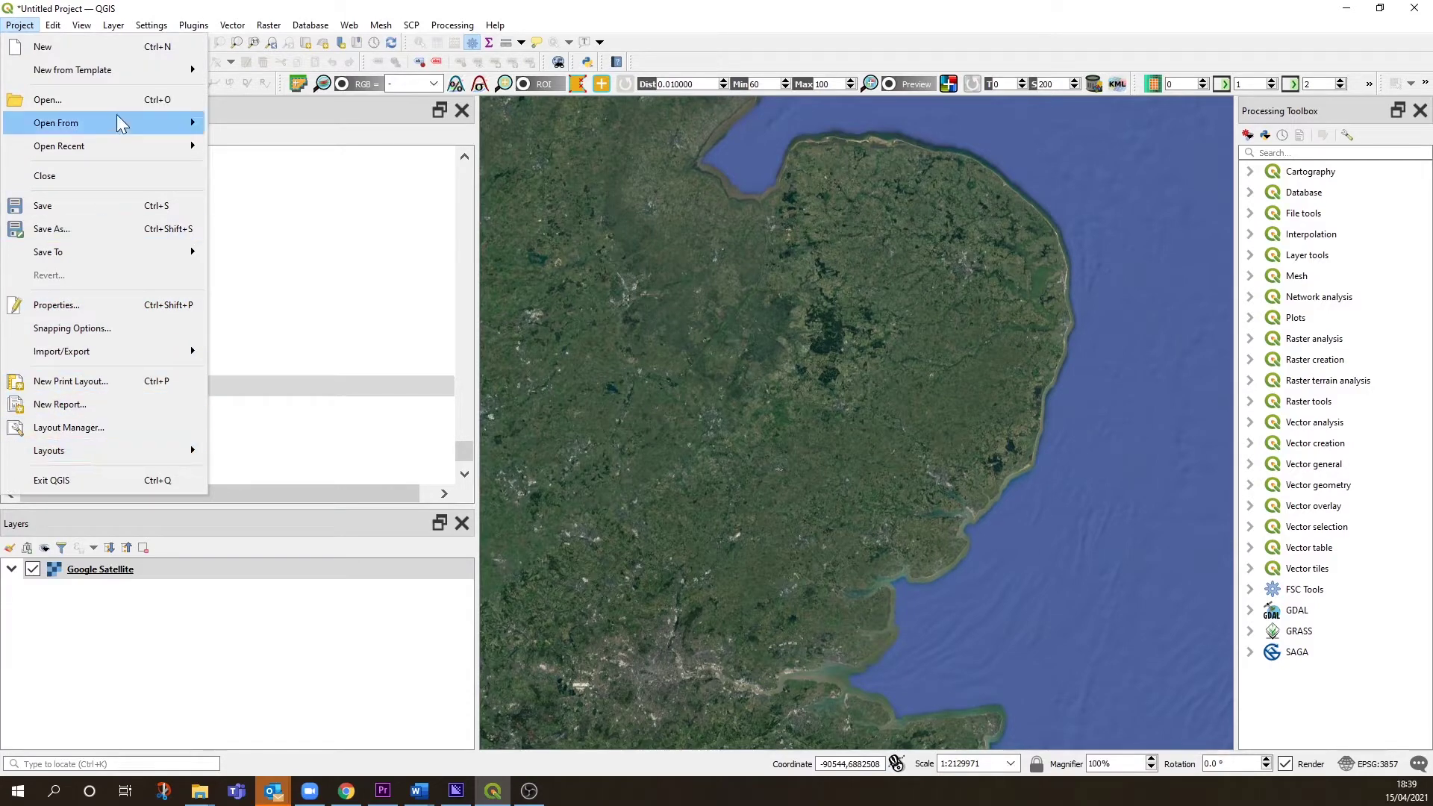
Review the CRS page in Project Properties, keep EPSG:3857 WGS 84 / Pseudo-Mercator, and recheck it from the status bar
click(103, 302)
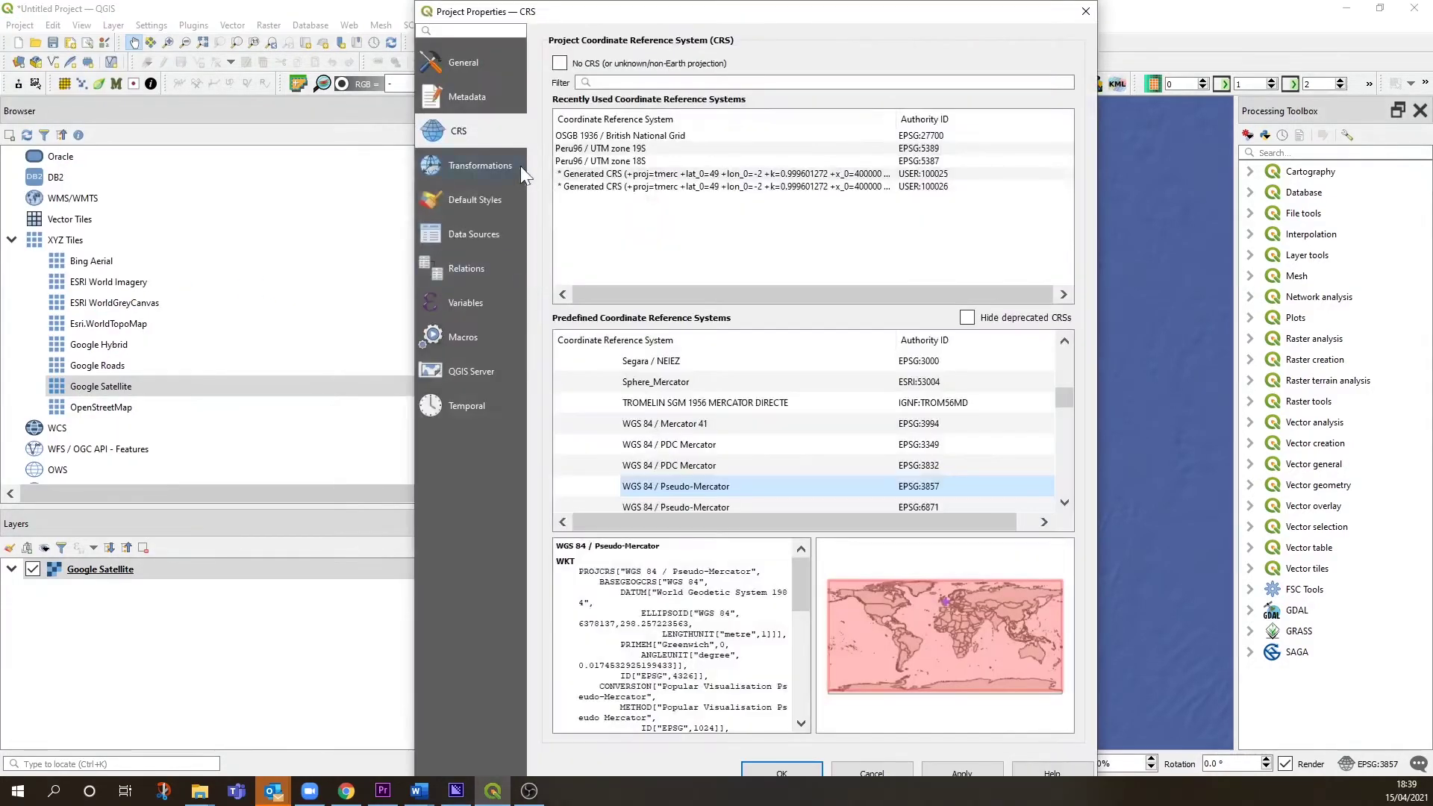
click(475, 74)
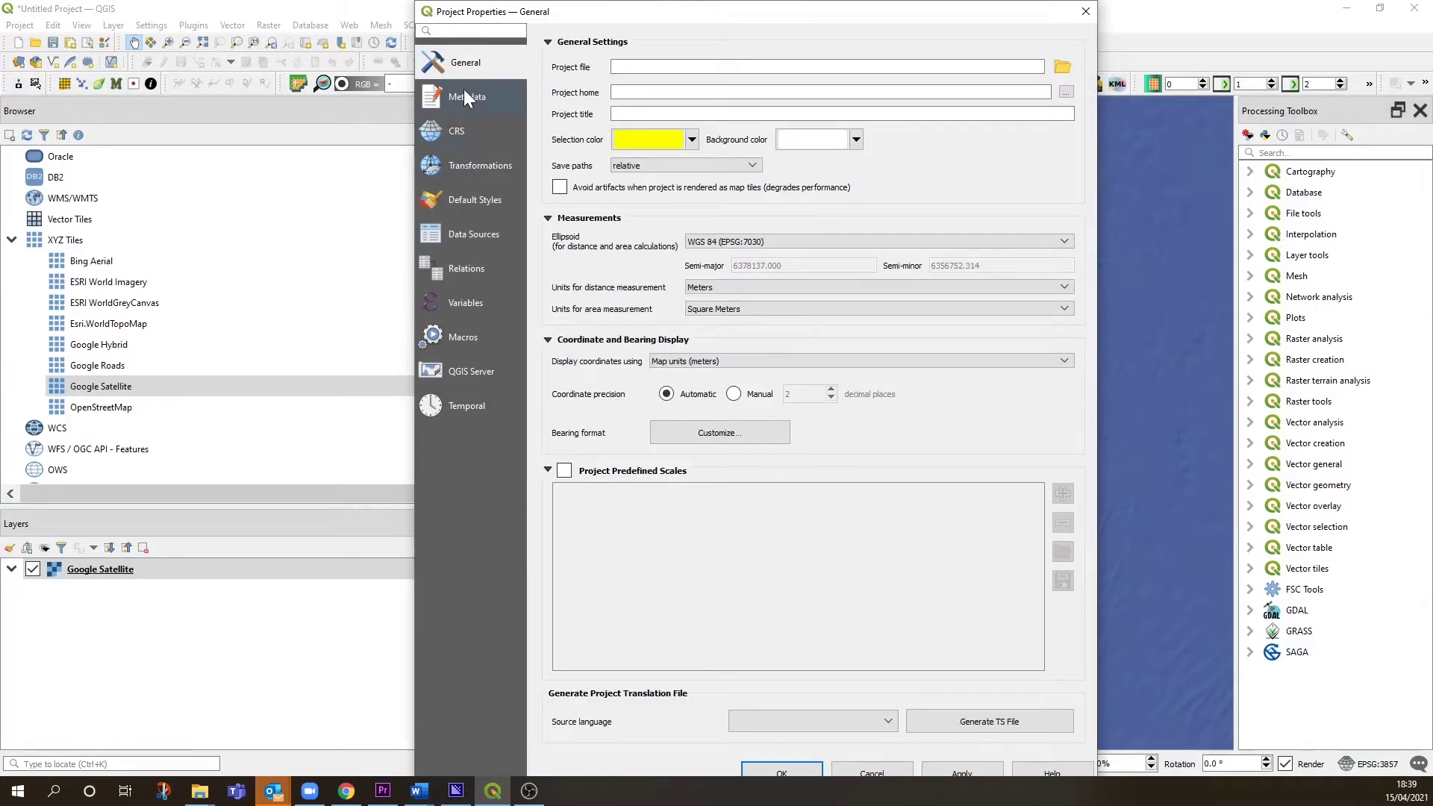
click(462, 132)
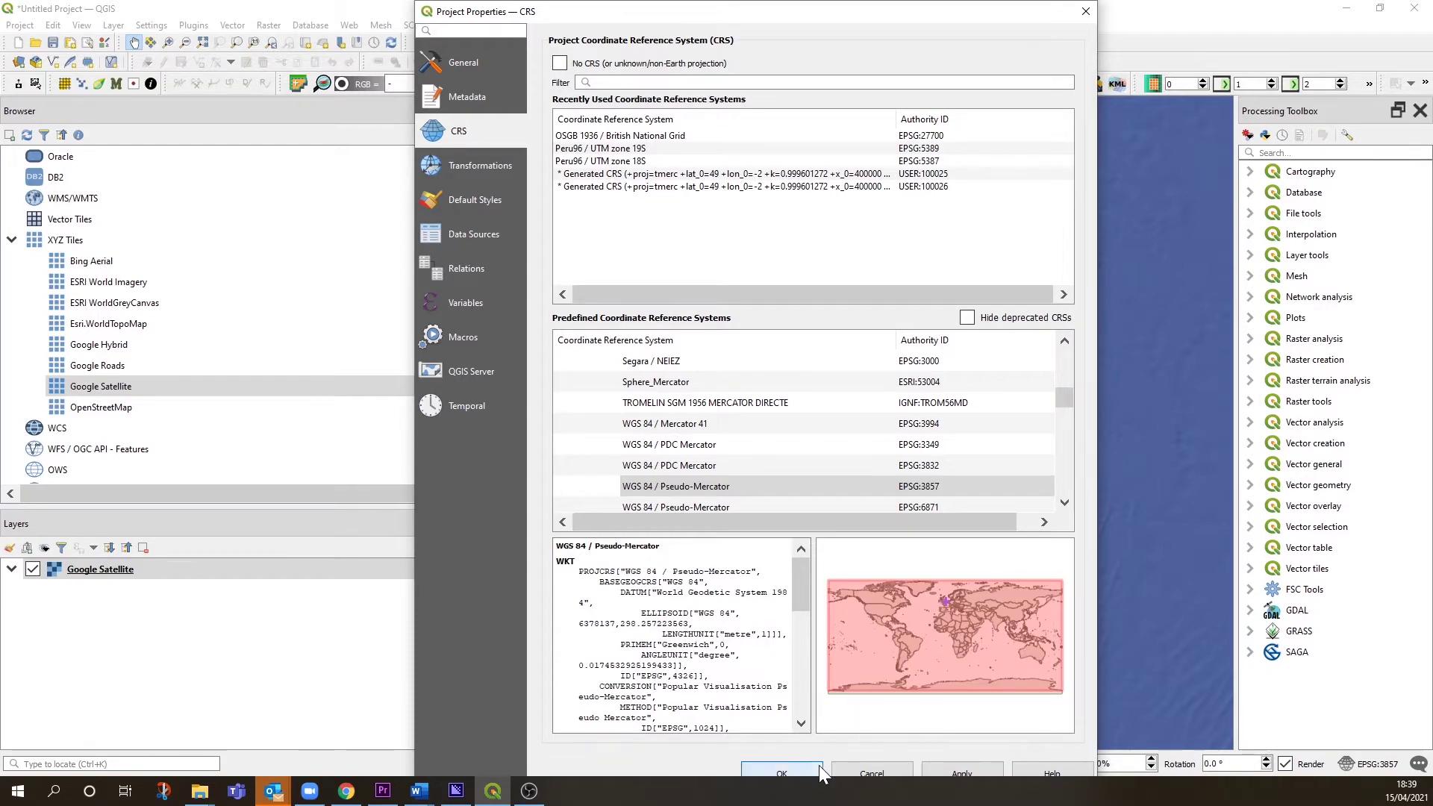
click(782, 773)
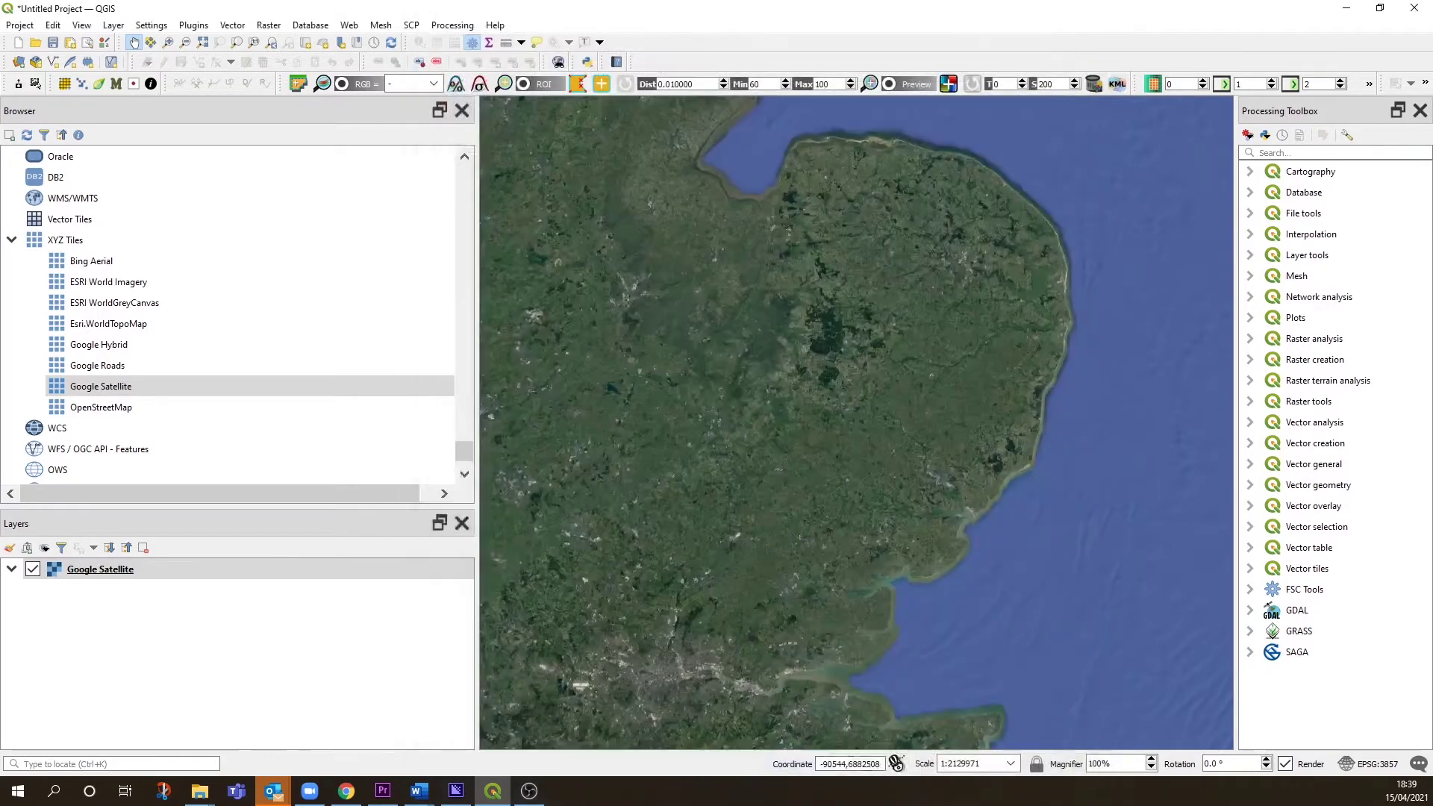
click(1363, 764)
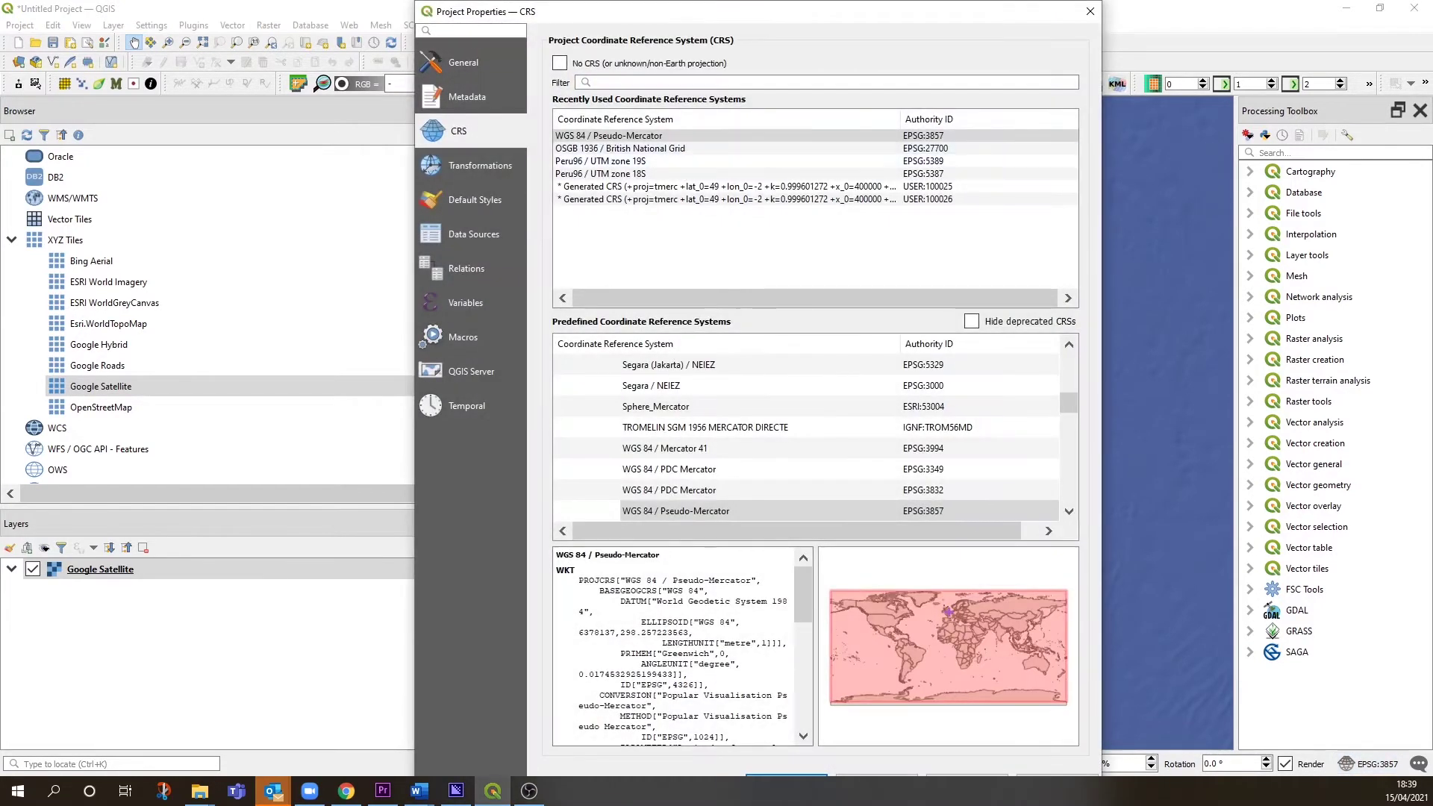
click(1091, 11)
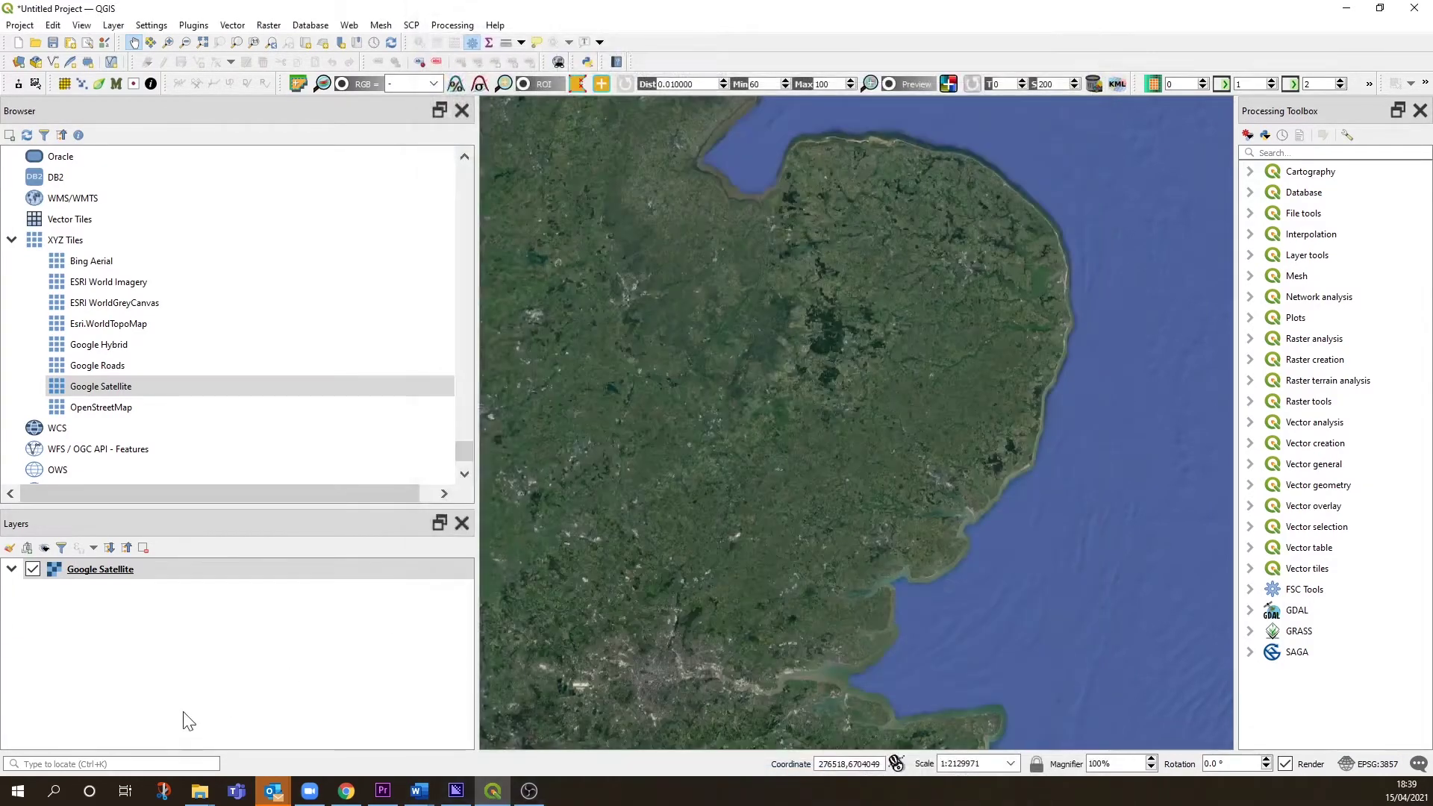
right_click(112, 575)
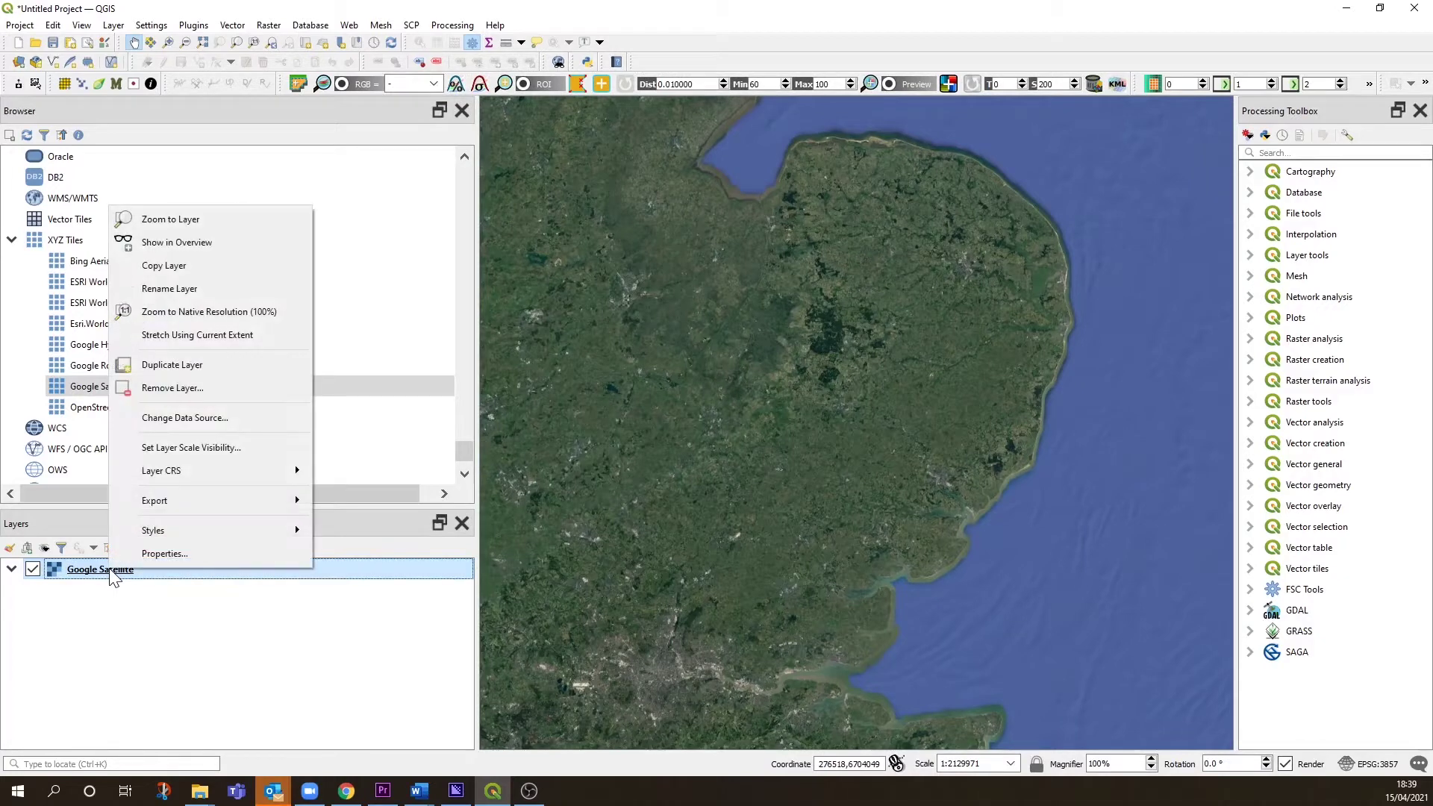
mouse_move(180, 475)
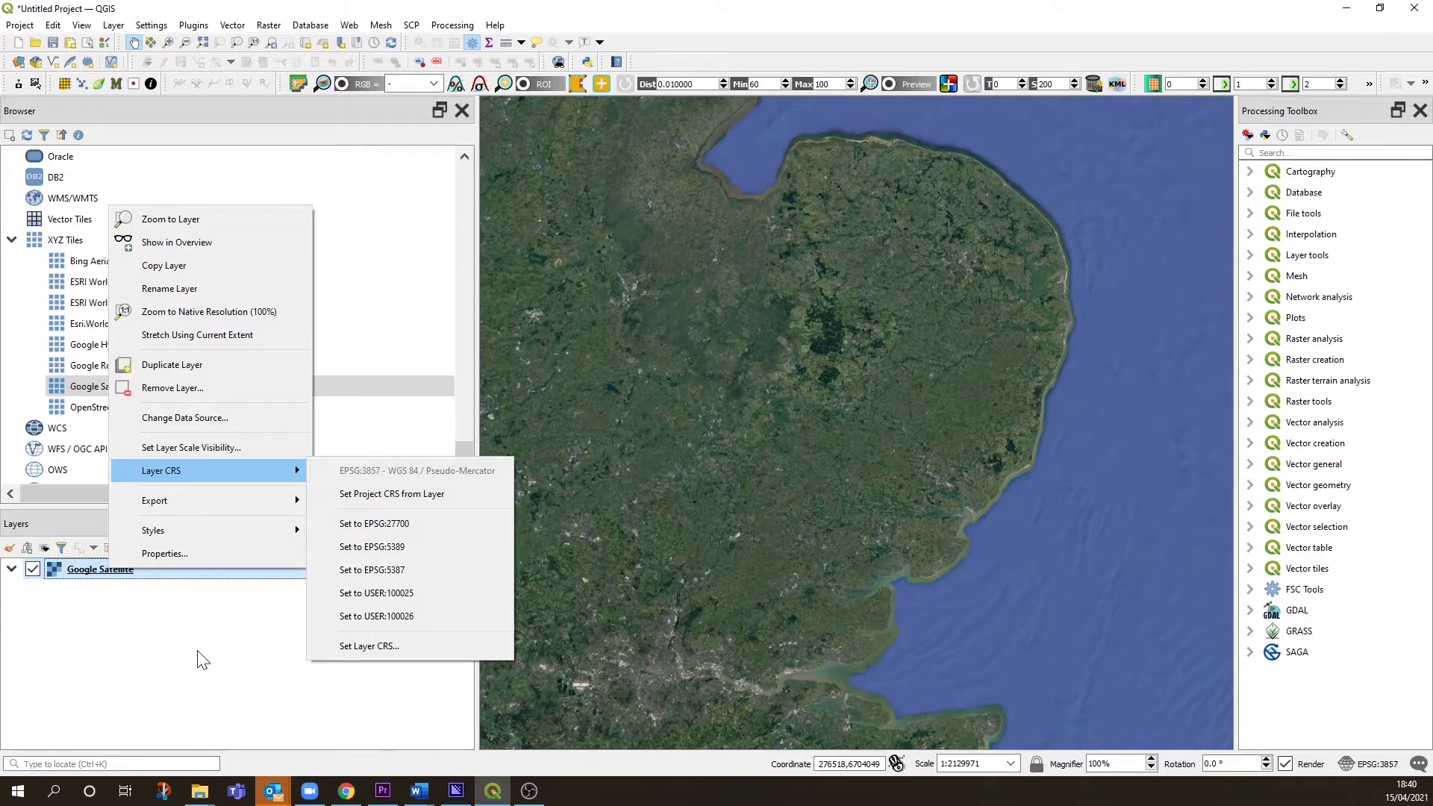
click(142, 633)
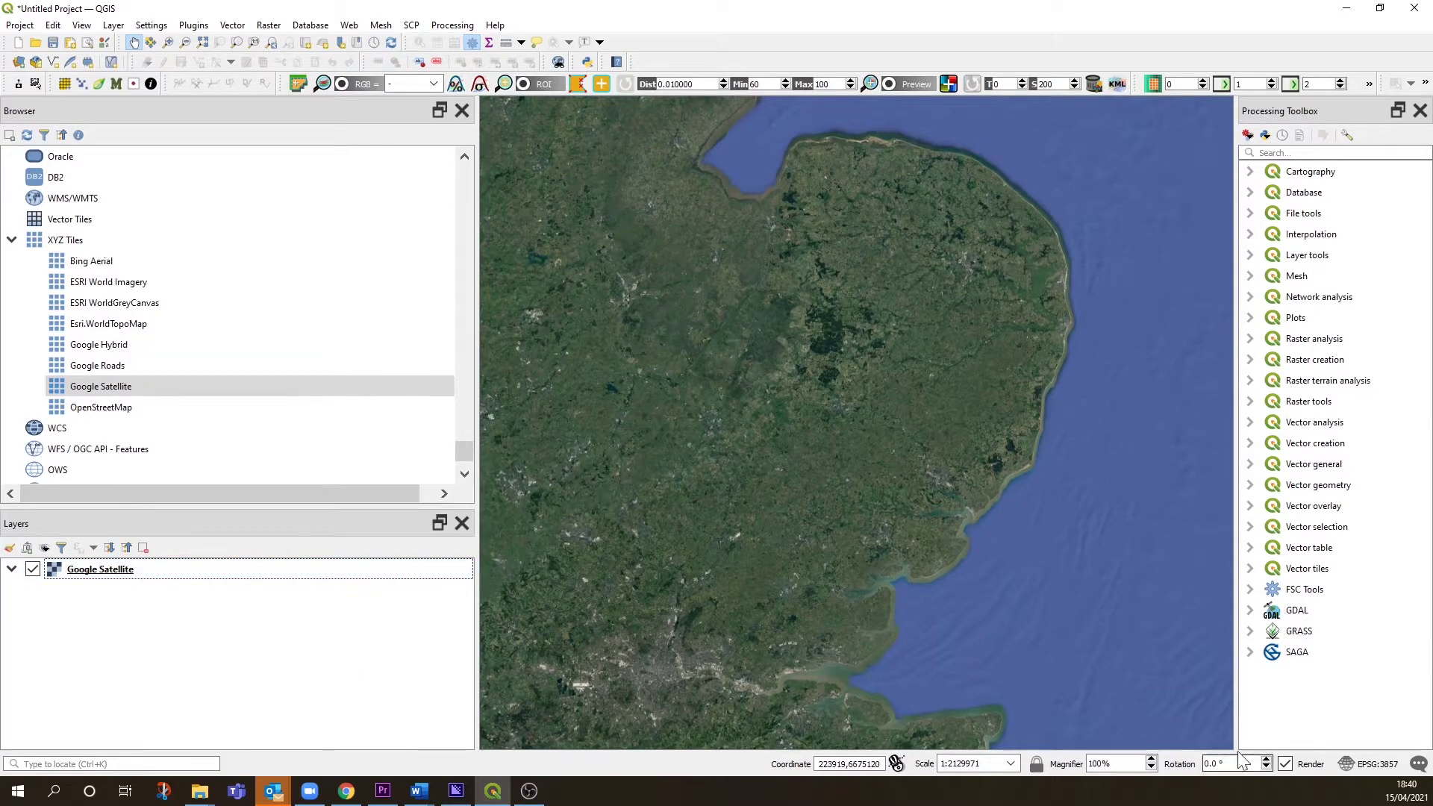
scroll(607, 470, down, 1)
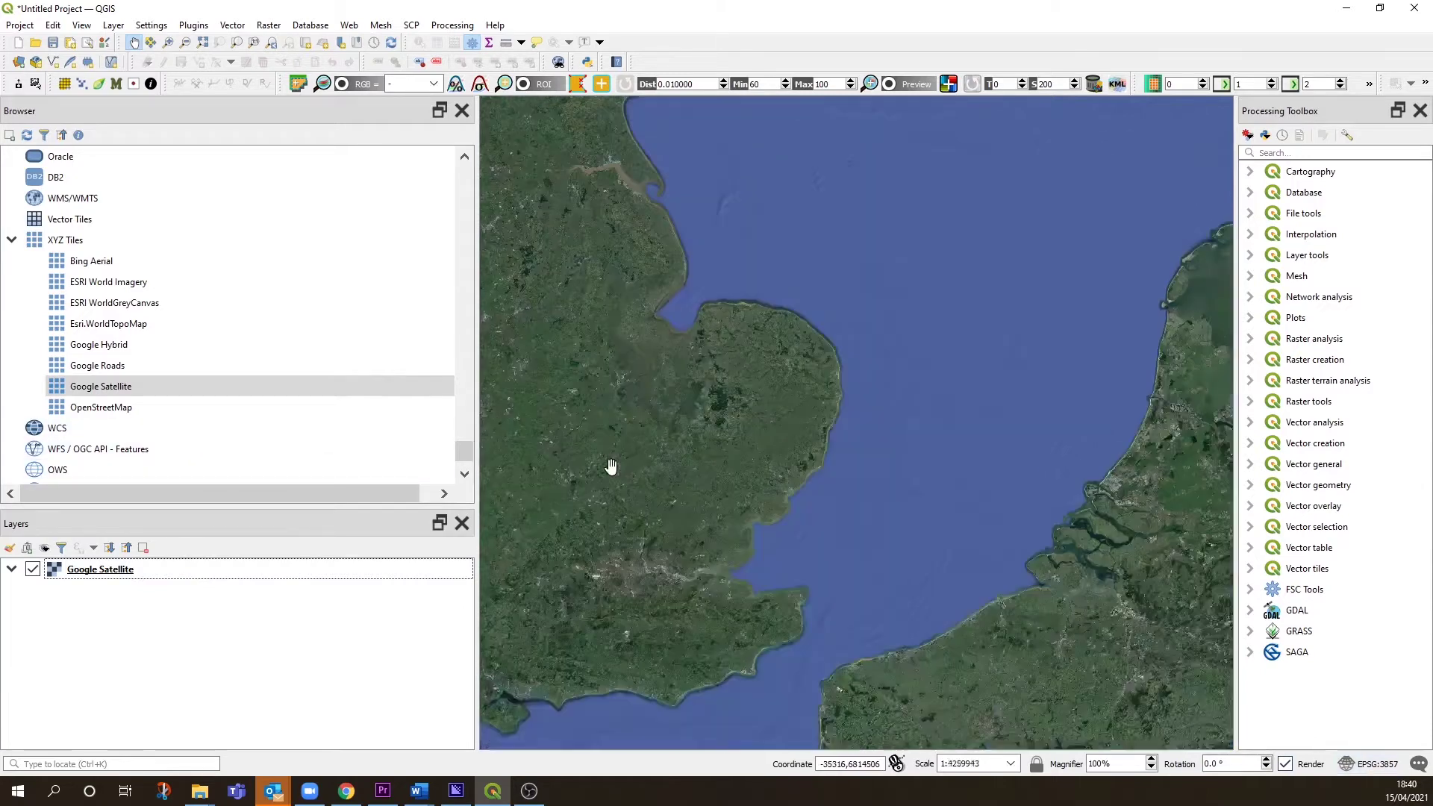
drag(639, 505, 935, 532)
scroll(933, 533, down, 2)
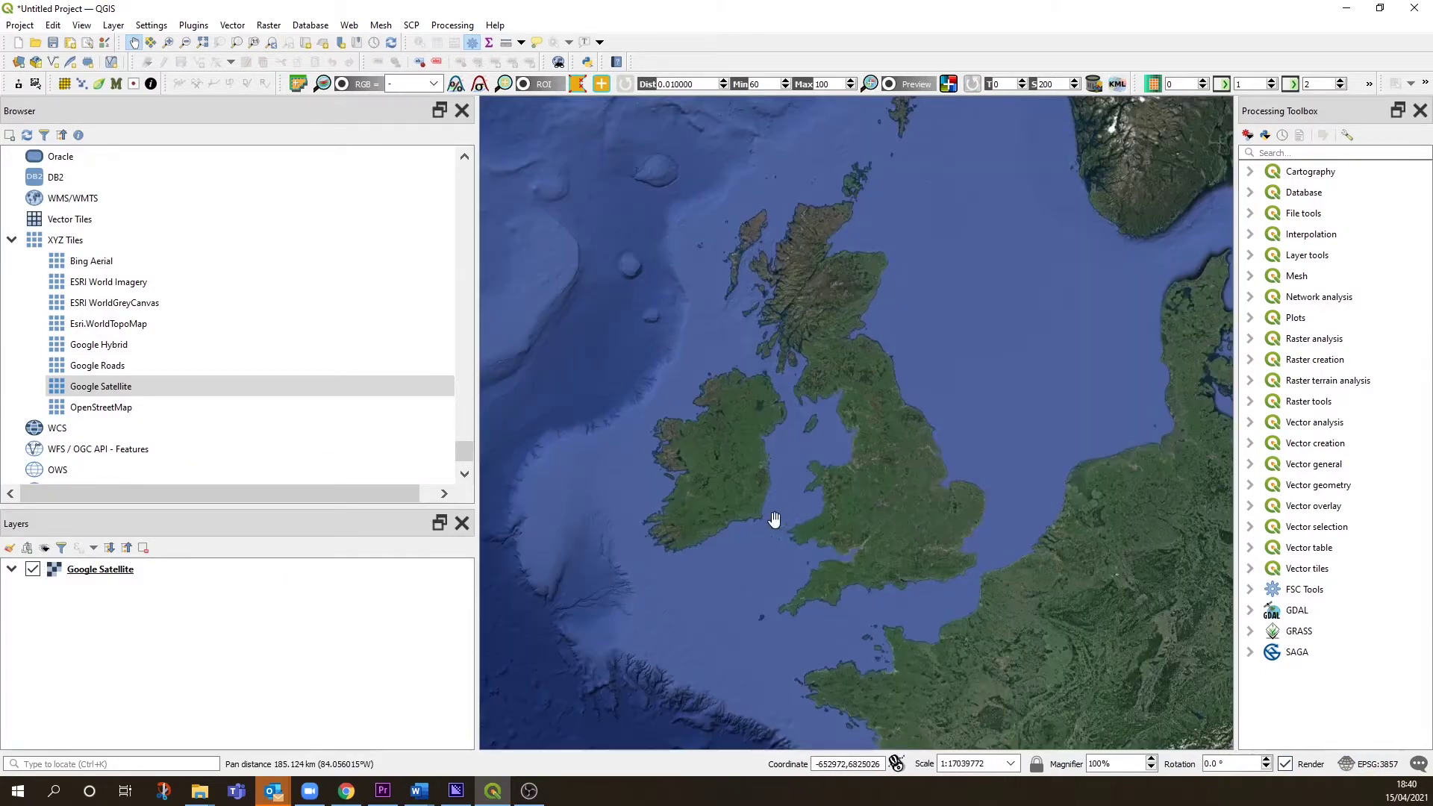
scroll(850, 498, down, 2)
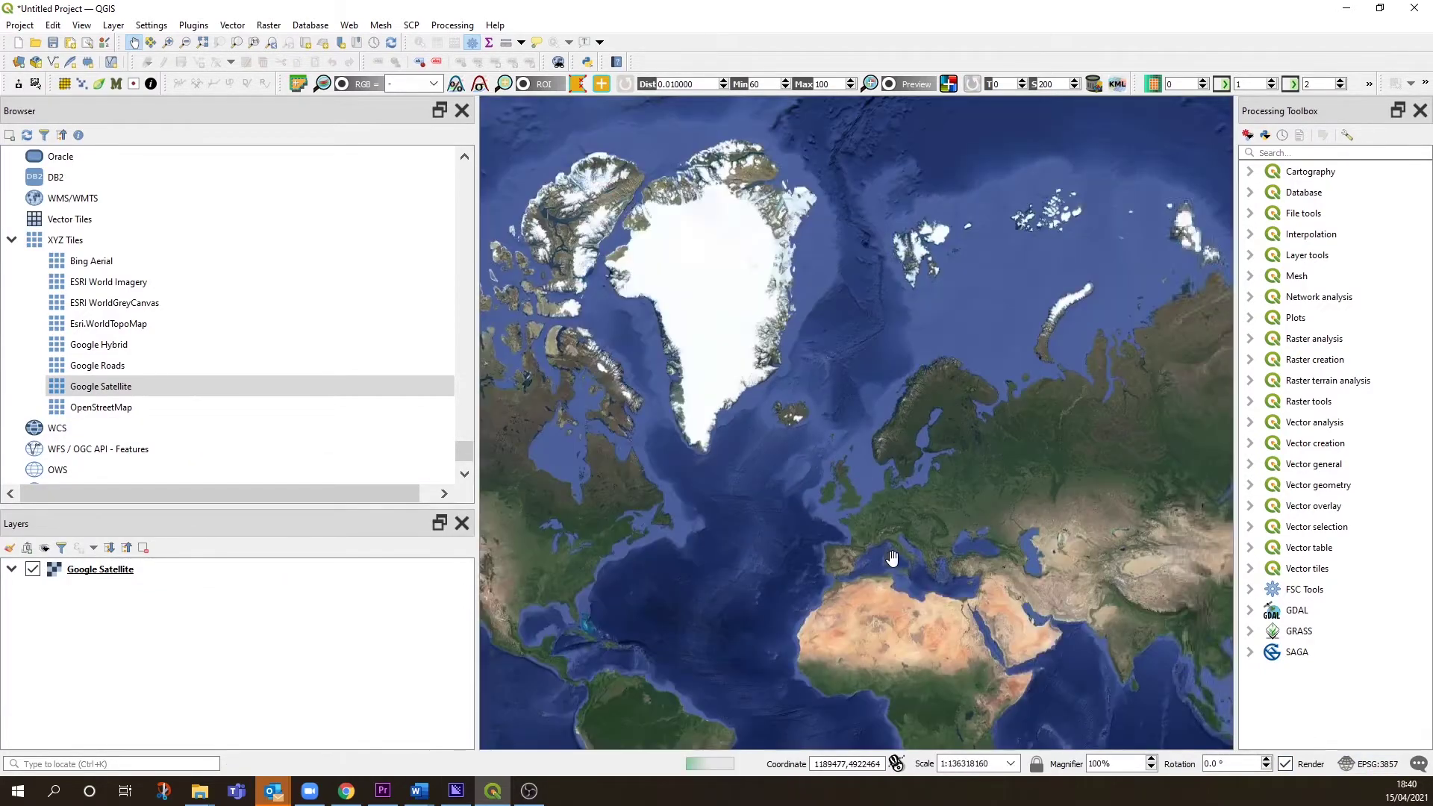
scroll(858, 545, up, 1)
scroll(729, 374, up, 1)
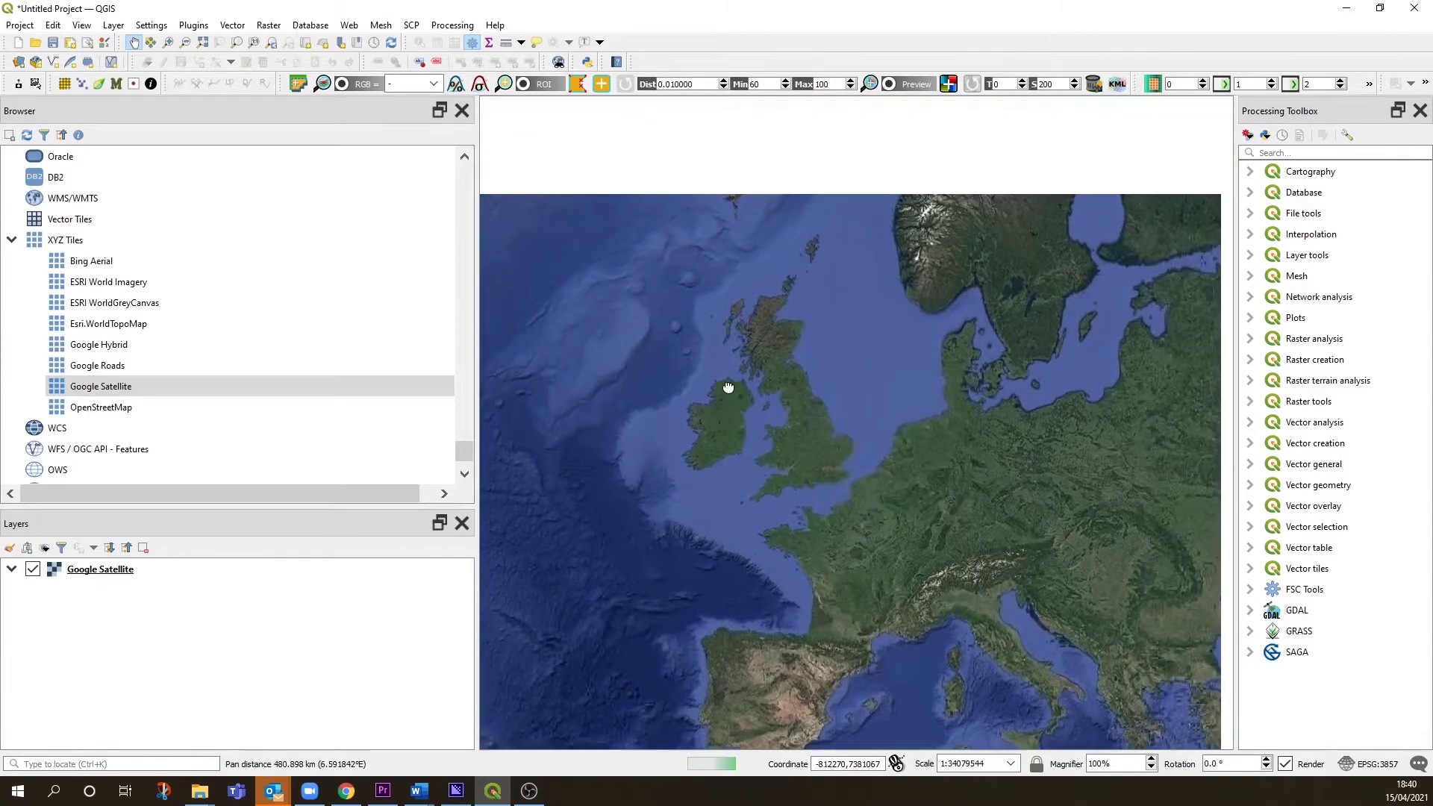
drag(729, 390, 767, 383)
drag(818, 338, 817, 406)
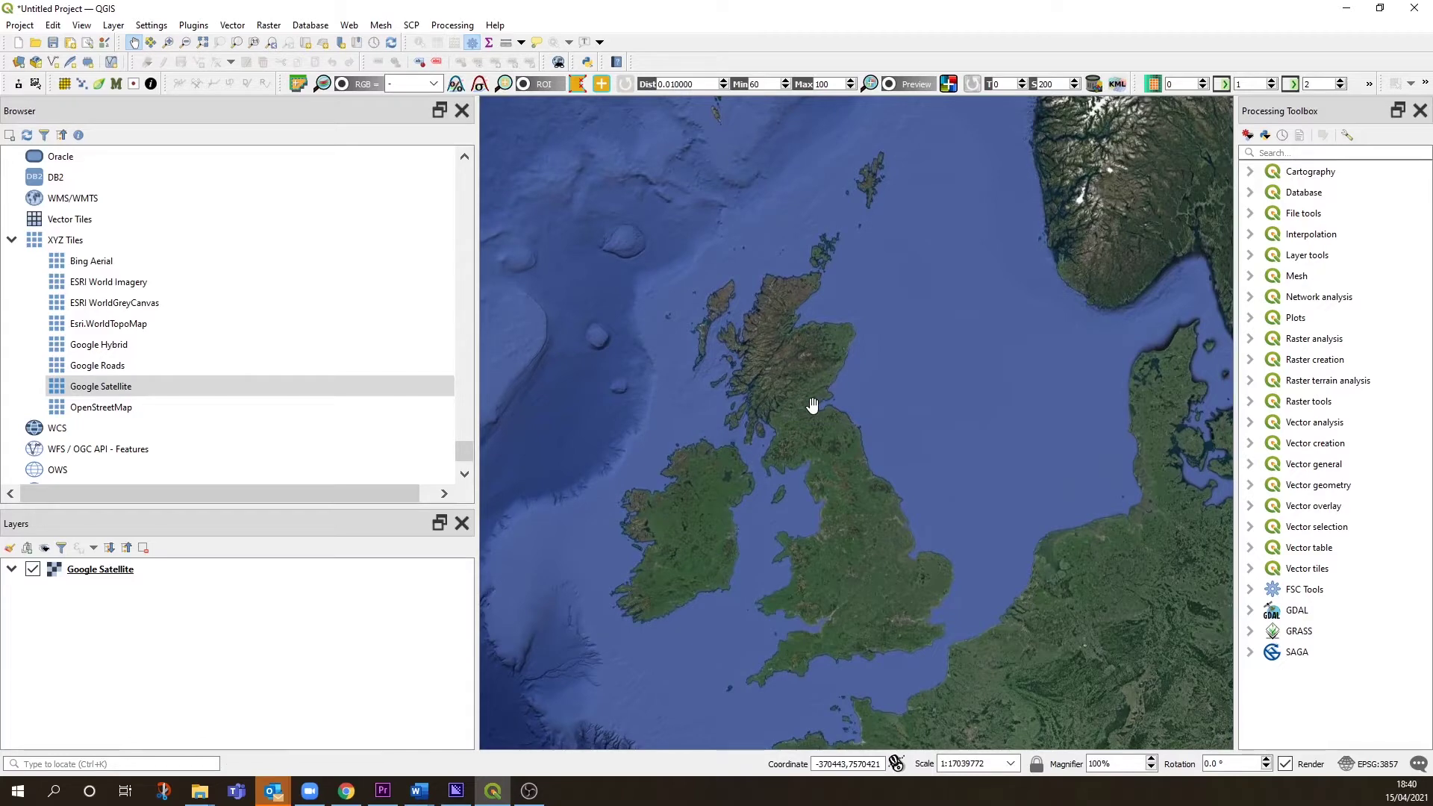
drag(779, 542, 841, 521)
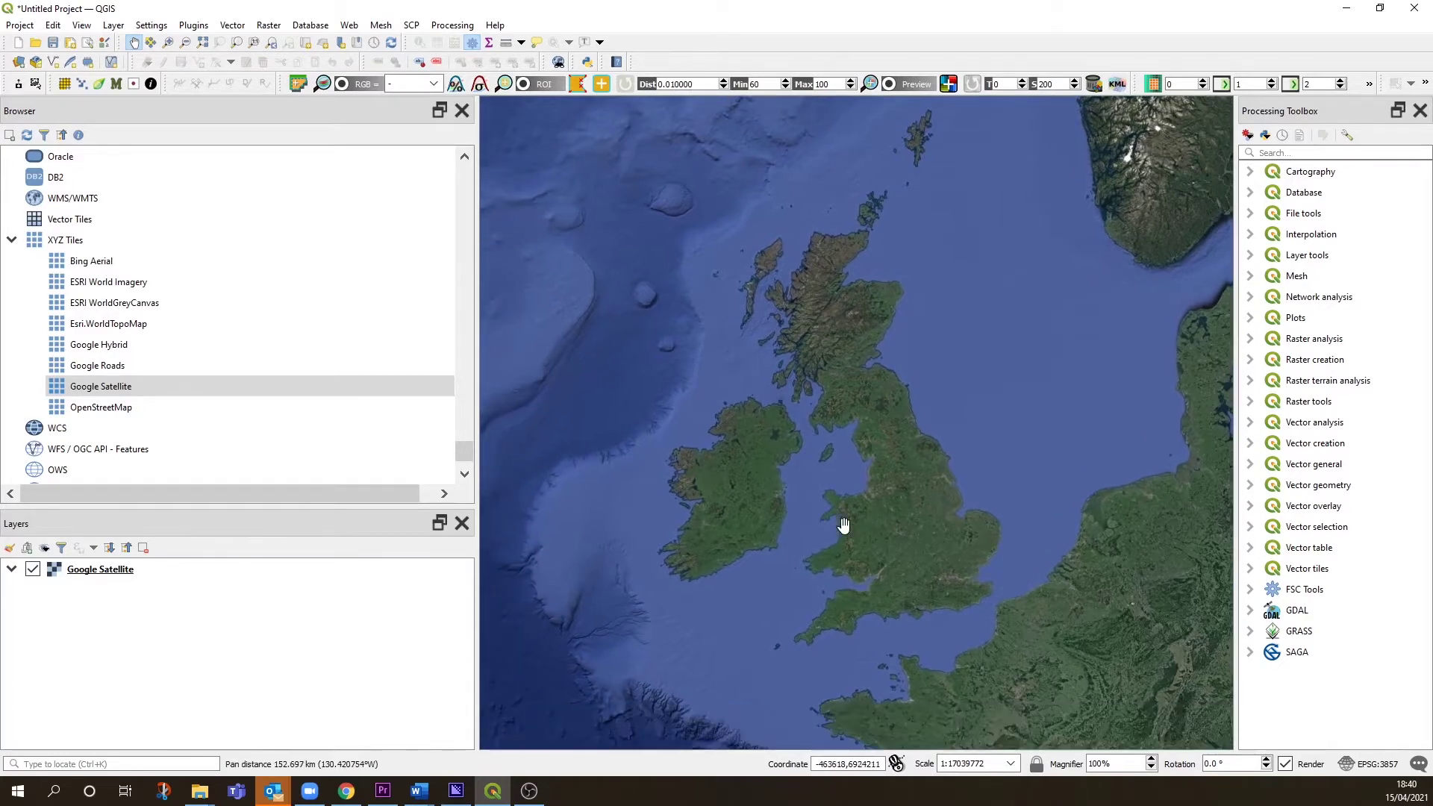
scroll(841, 522, up, 1)
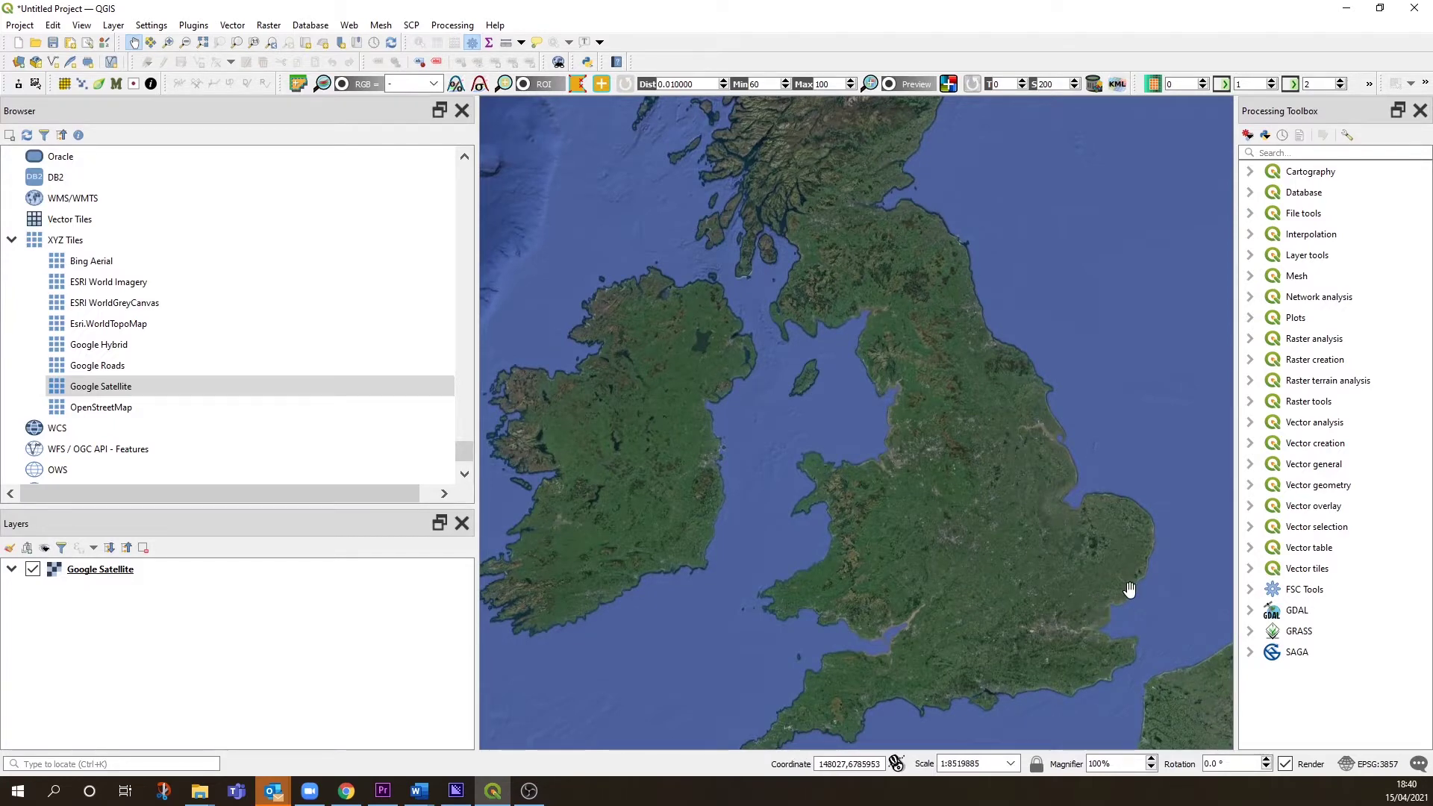
drag(1128, 586, 1039, 538)
scroll(1038, 536, up, 1)
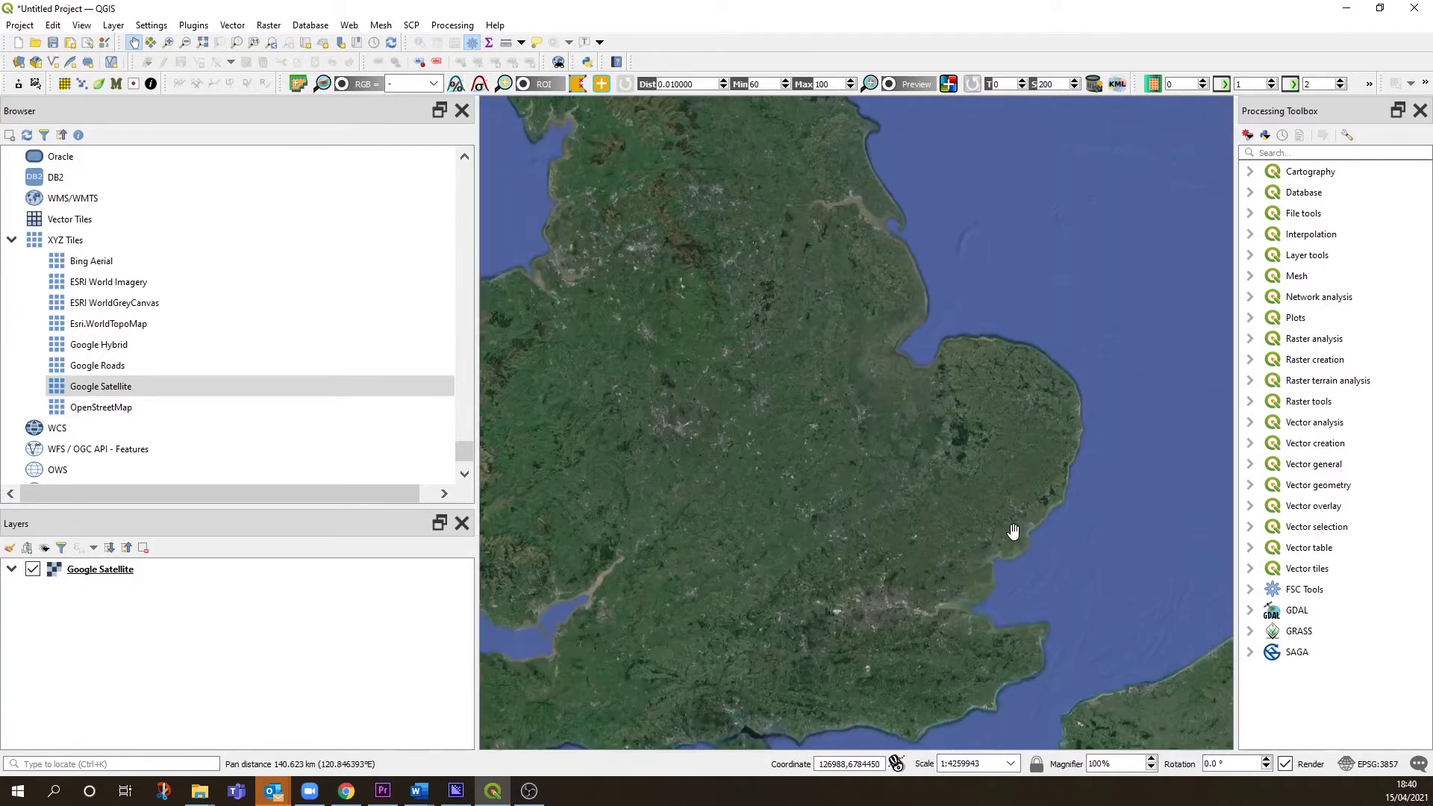
scroll(1031, 530, up, 1)
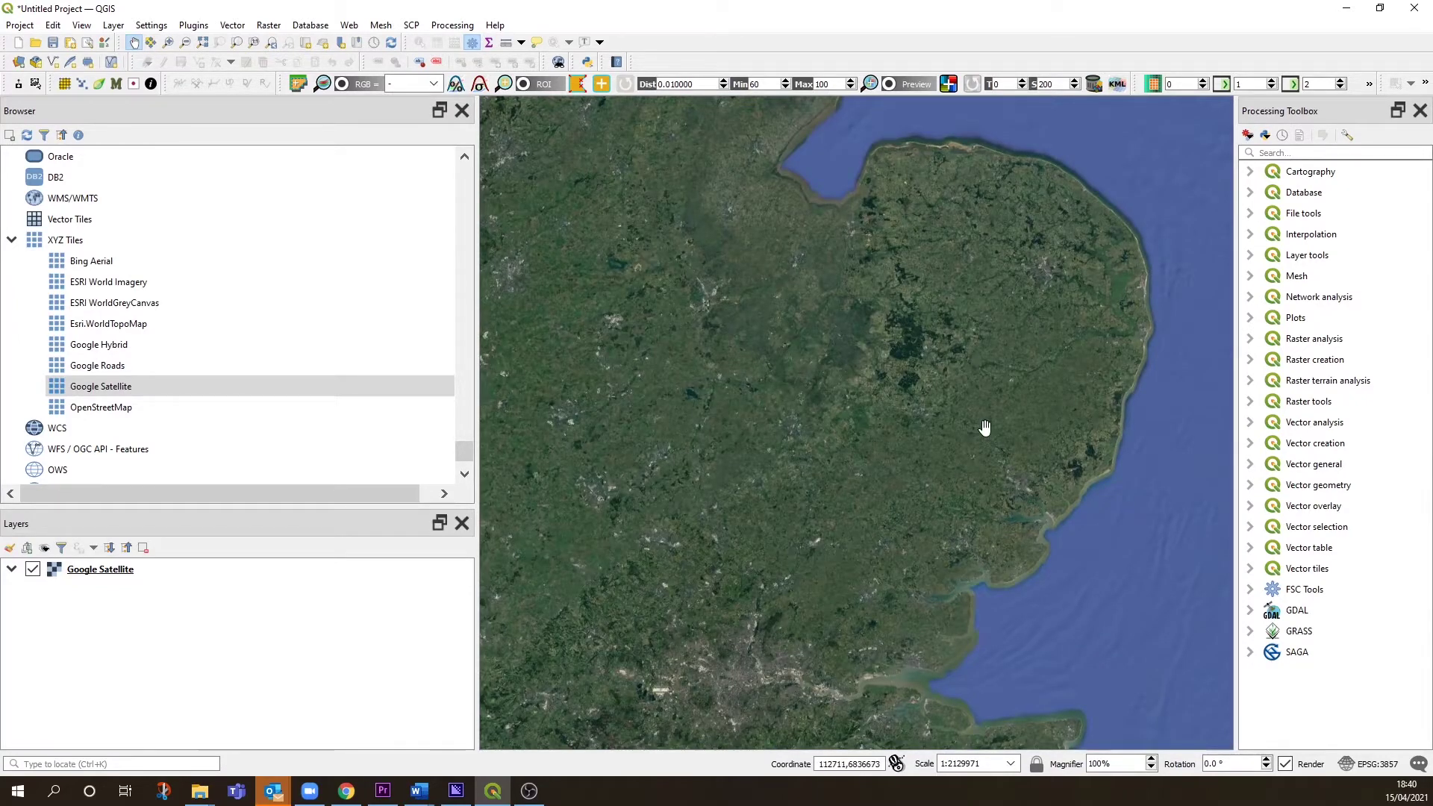
scroll(1068, 489, up, 1)
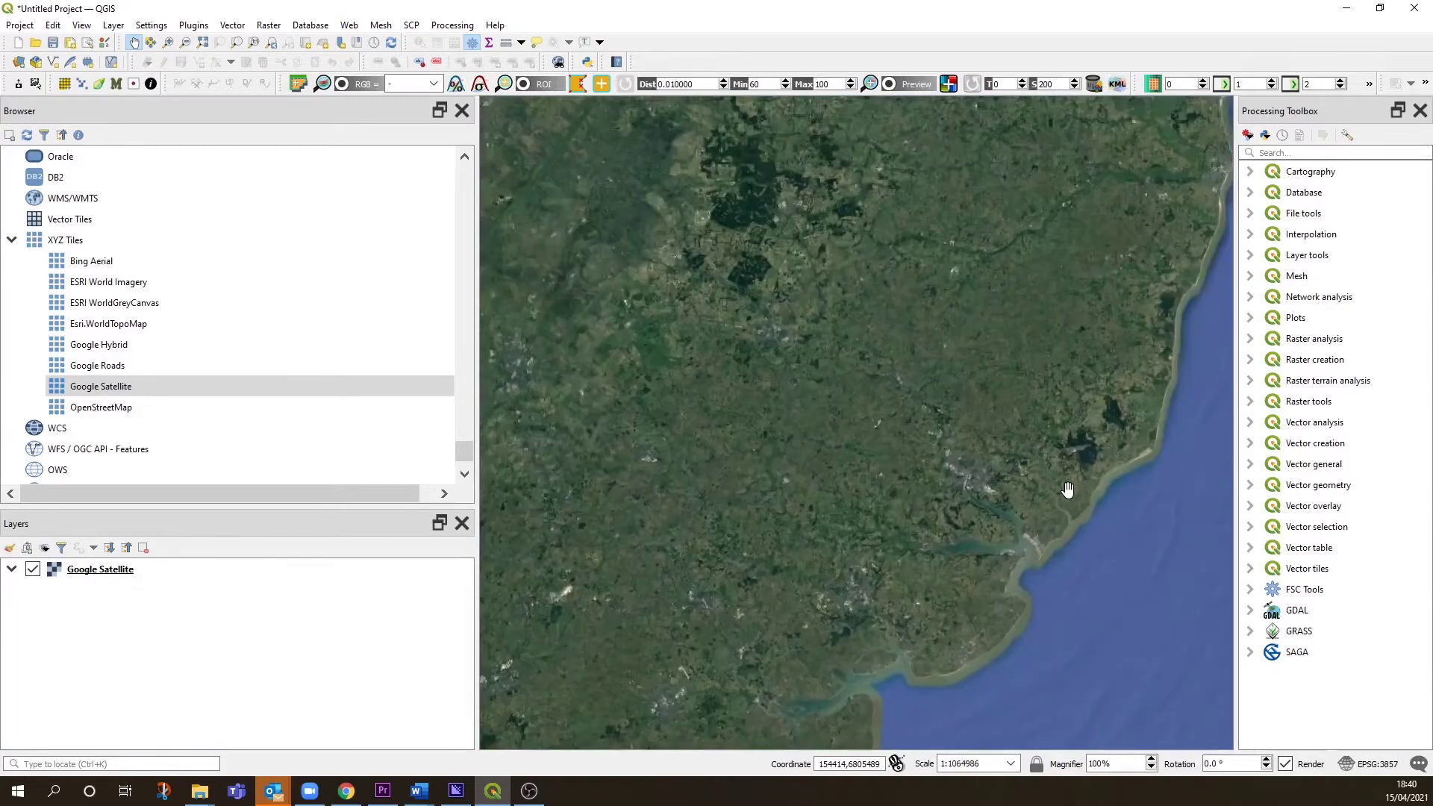
scroll(1067, 489, down, 1)
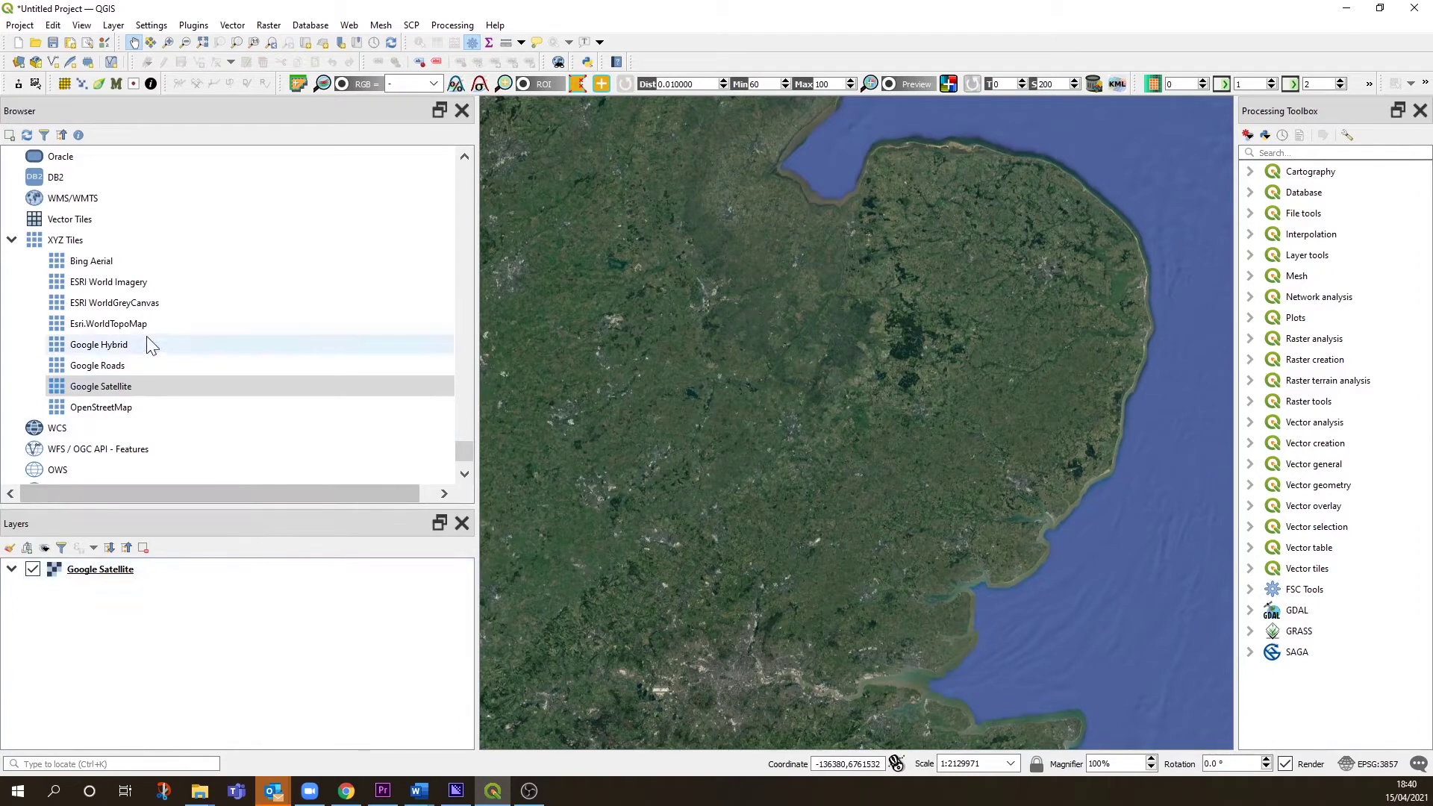
Expand UKshapefiles in the Browser and drag WatercourseLink.shp into the Layers panel above Google Satellite
drag(466, 448, 463, 288)
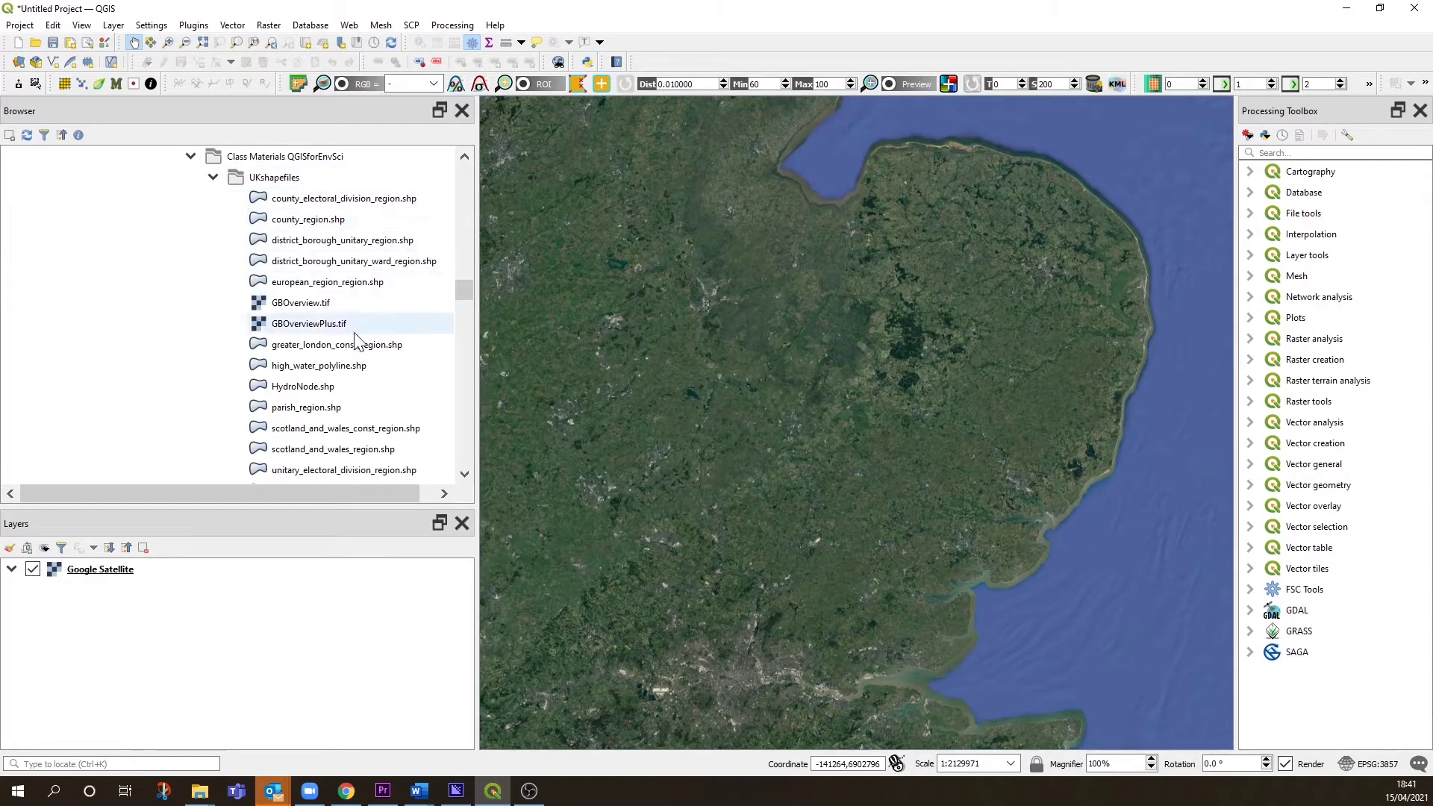
scroll(445, 345, down, 1)
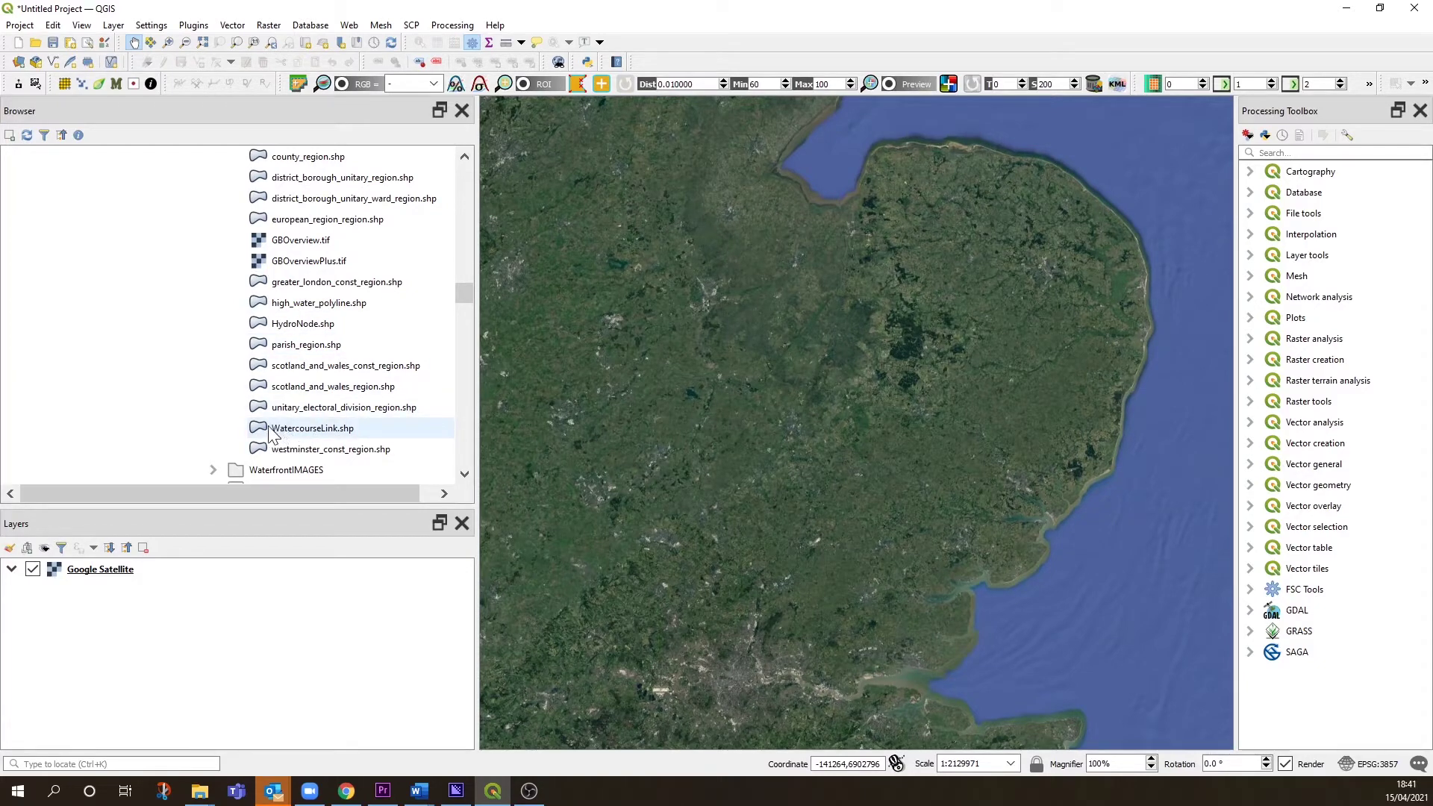
drag(276, 436, 660, 439)
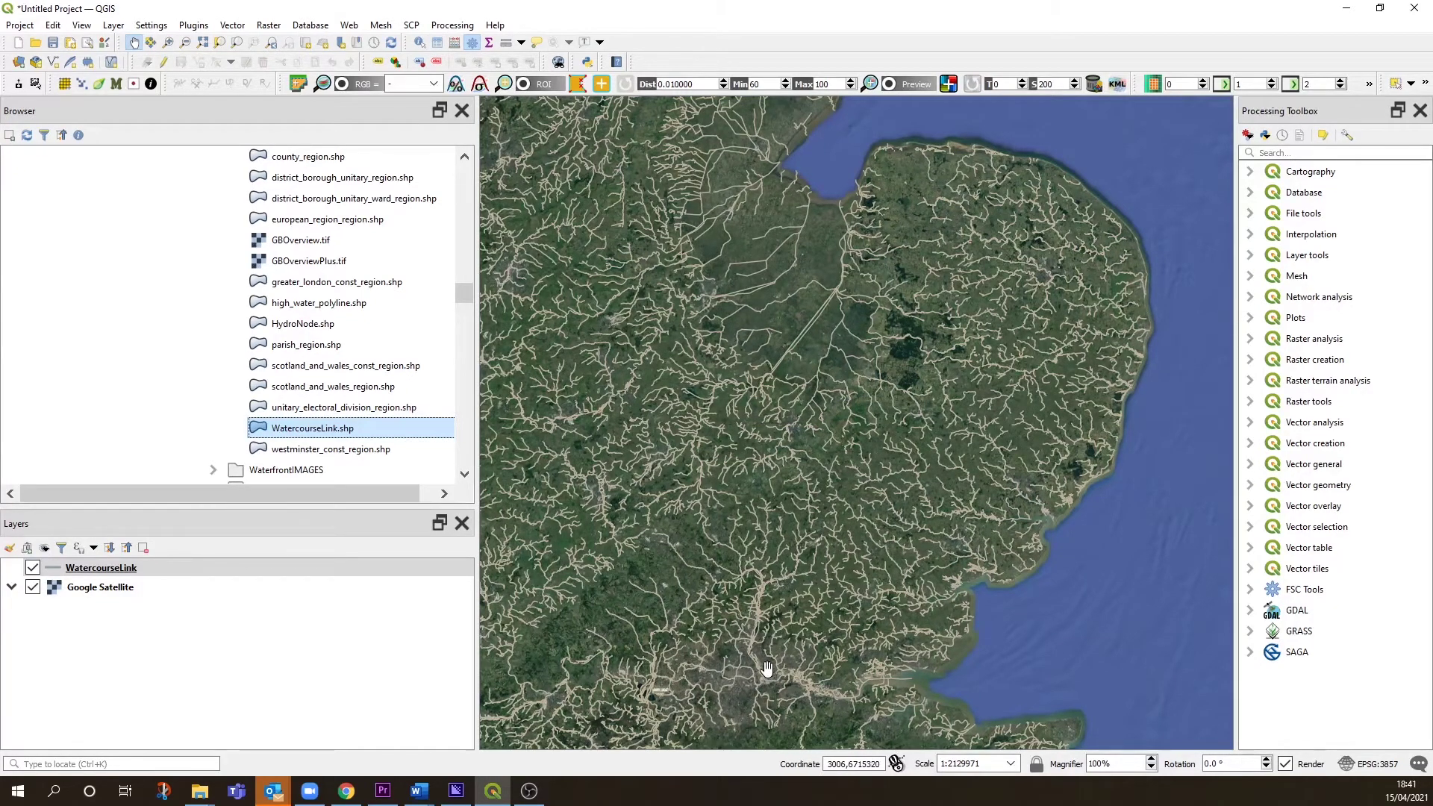
scroll(767, 670, down, 1)
Zoom in and pan across the riverside town toward the watercourse
scroll(765, 662, up, 1)
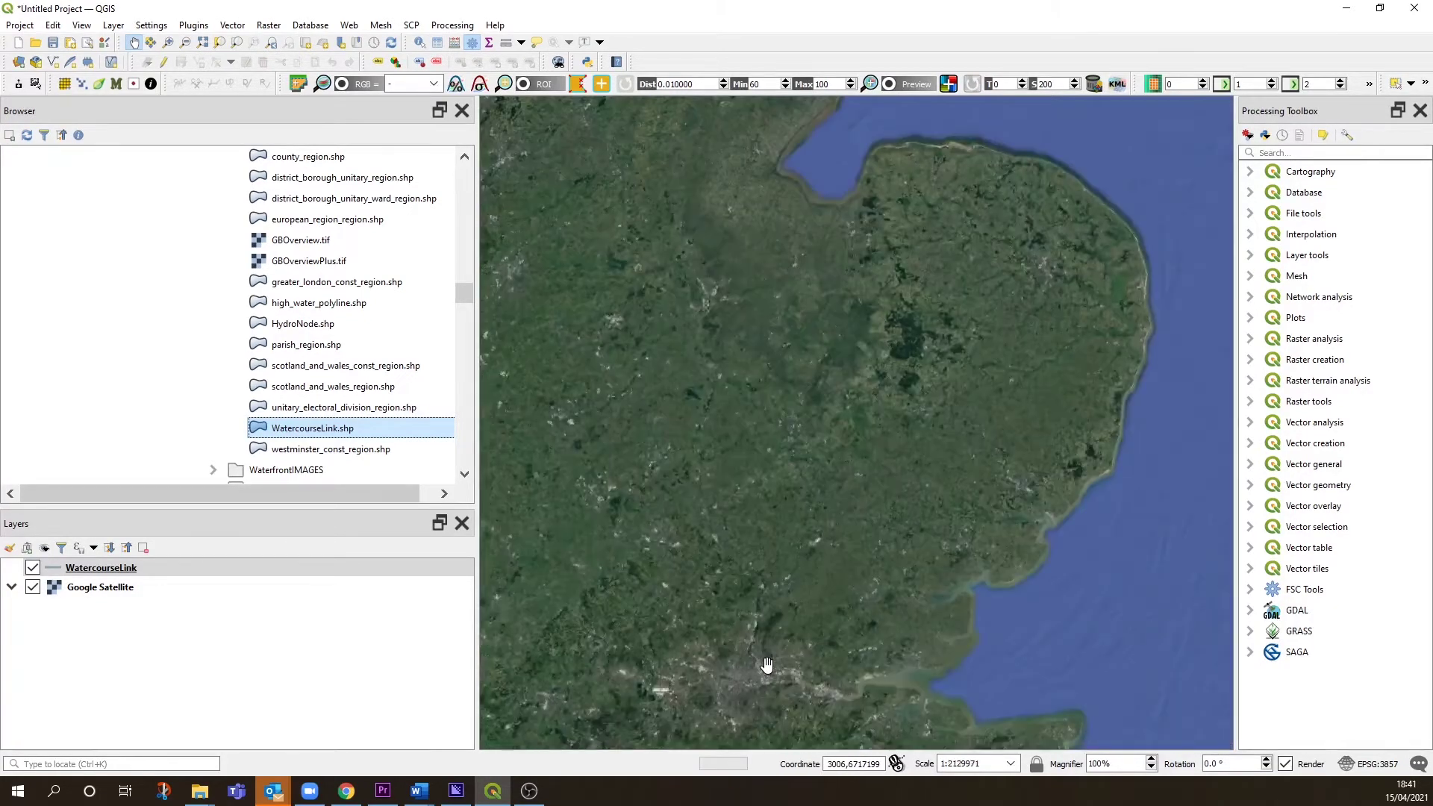
scroll(1048, 494, up, 2)
scroll(912, 485, up, 2)
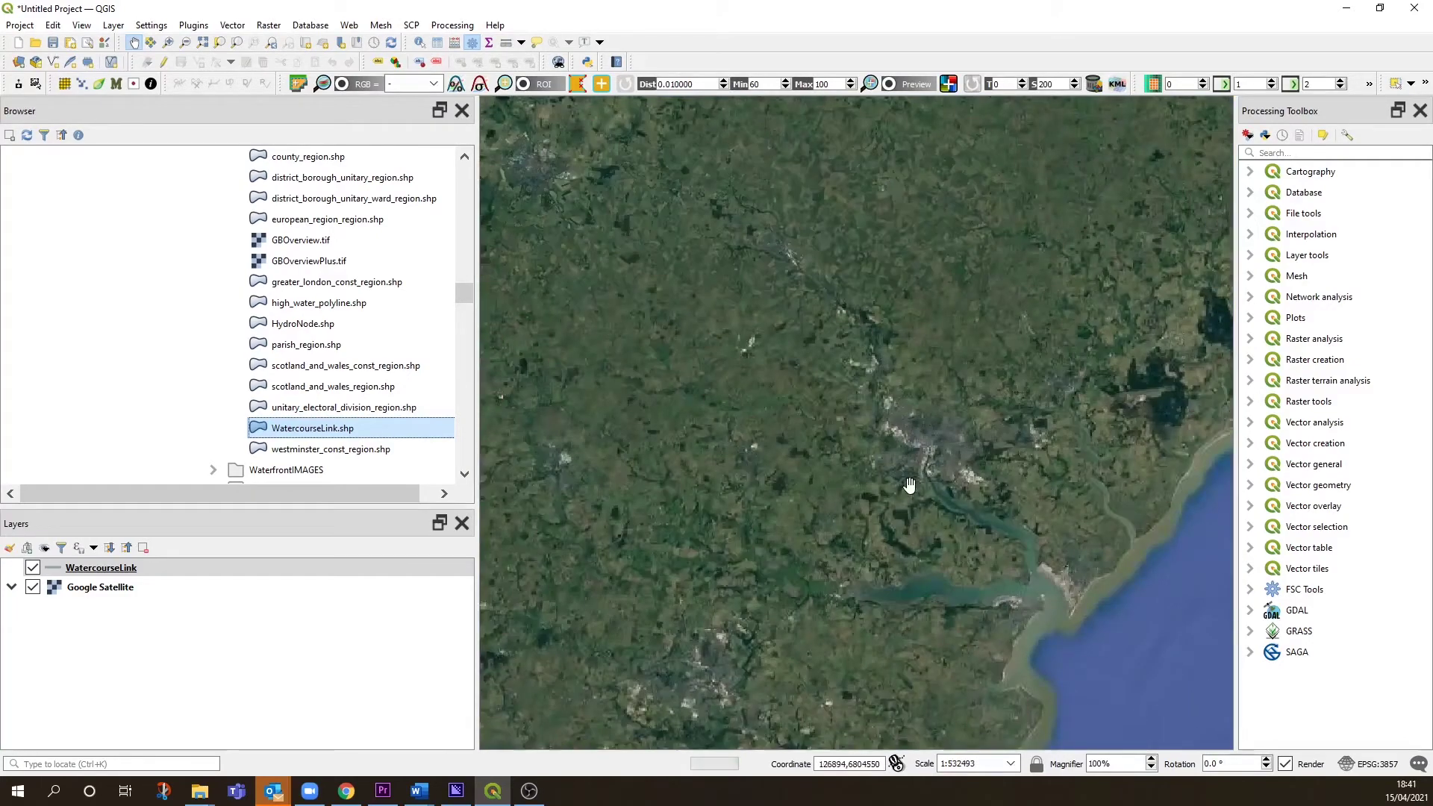
scroll(960, 389, up, 2)
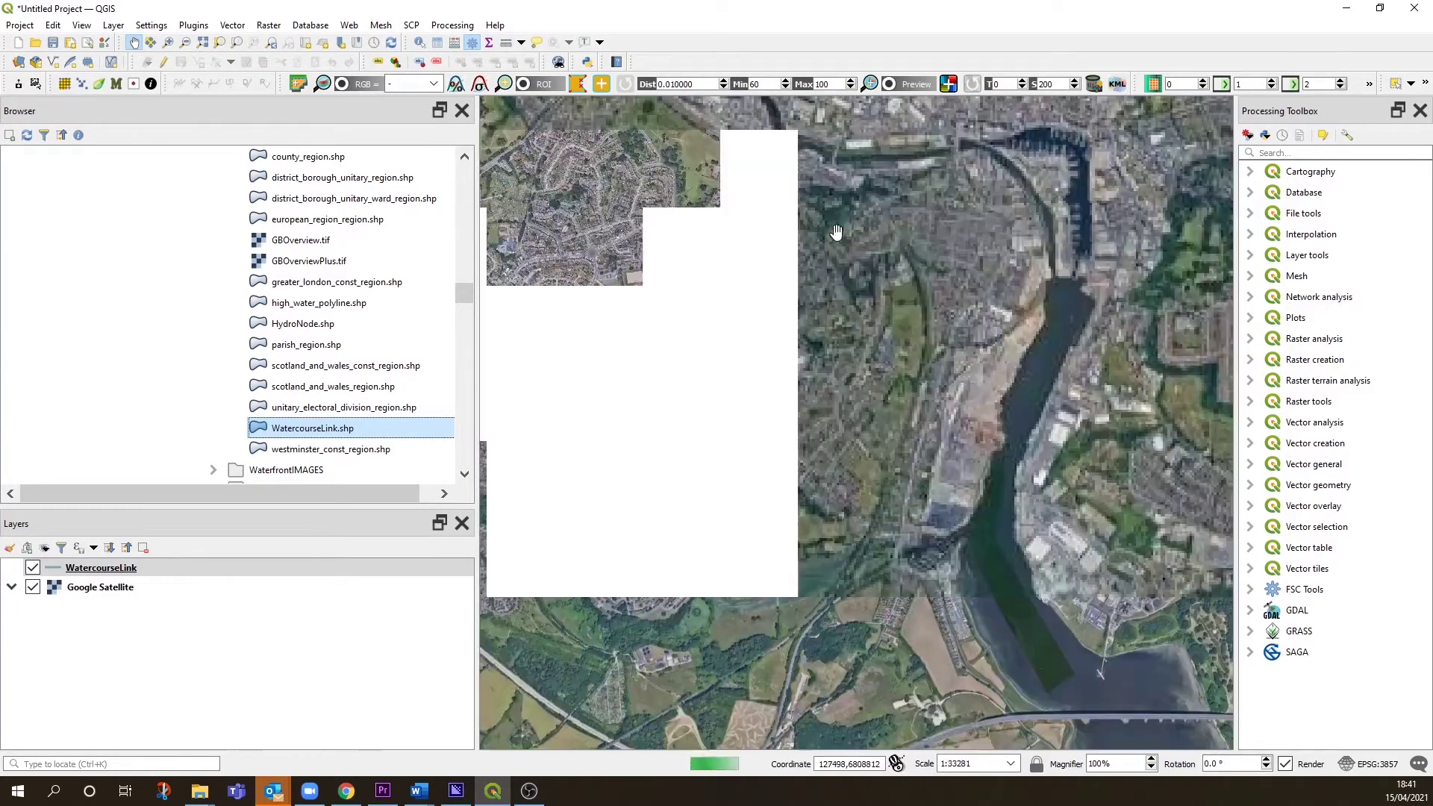
drag(823, 351, 916, 396)
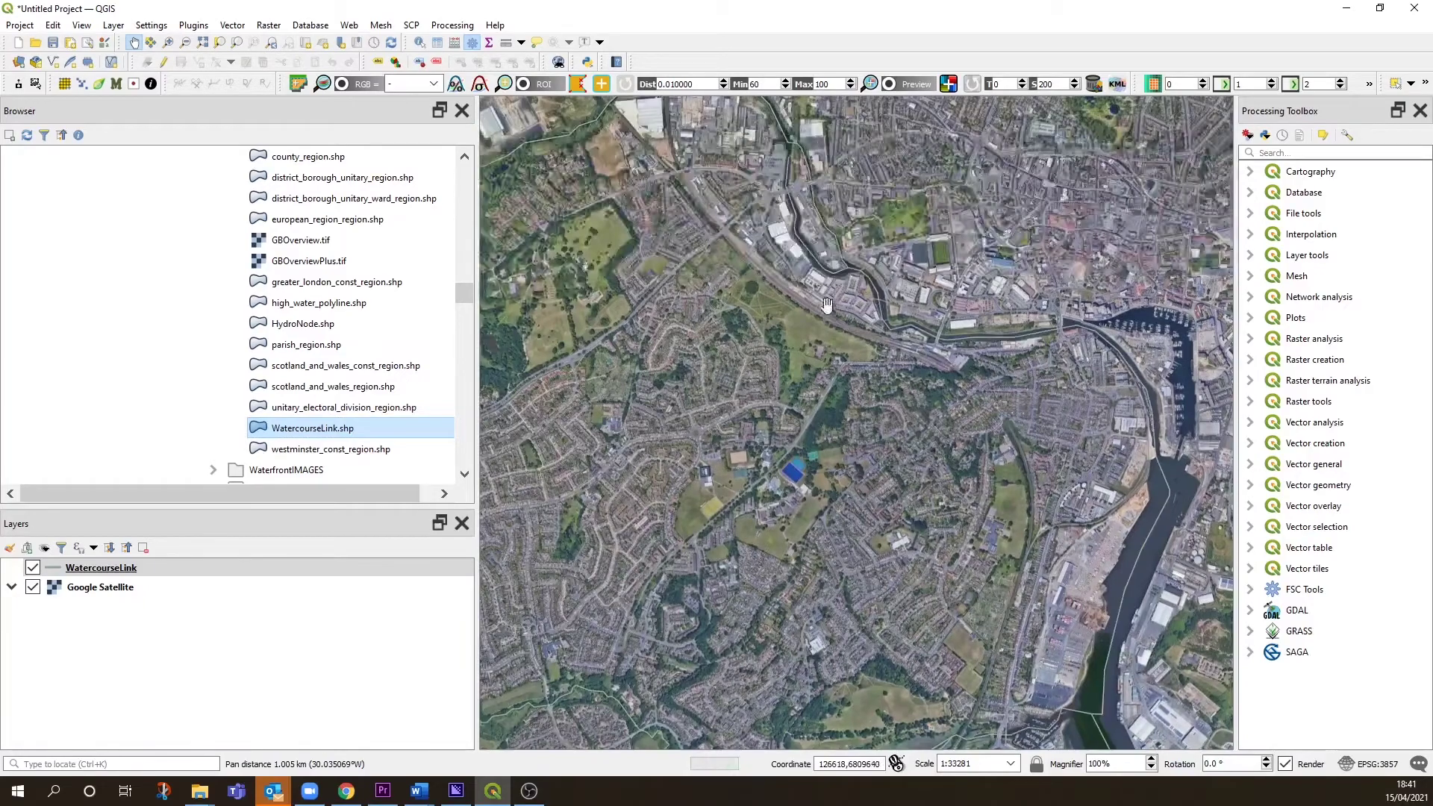
drag(770, 285, 870, 406)
drag(675, 338, 702, 412)
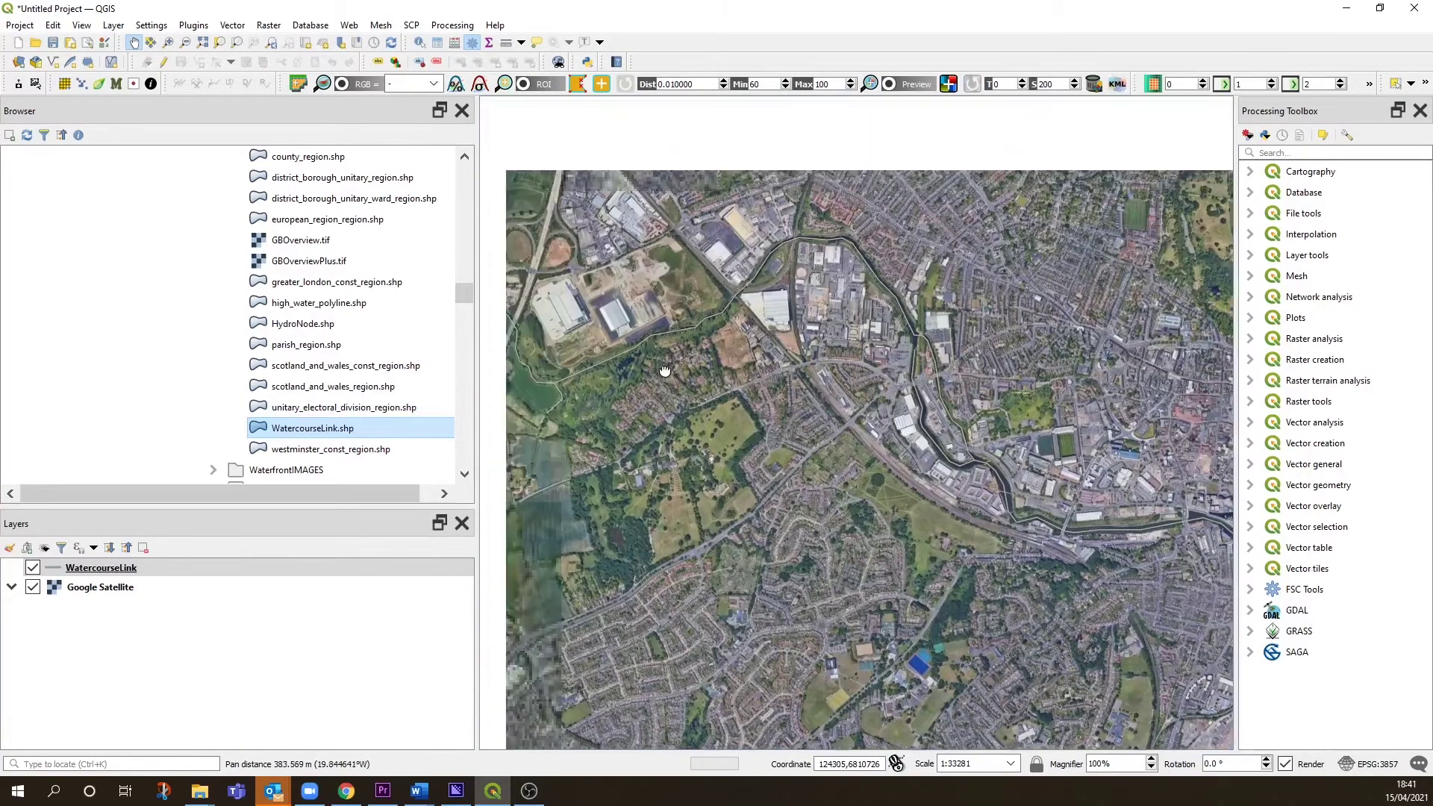
Centre the watercourse beside the railway at about 1:8320 and open WatercourseLink's layer context menu
scroll(702, 373, up, 2)
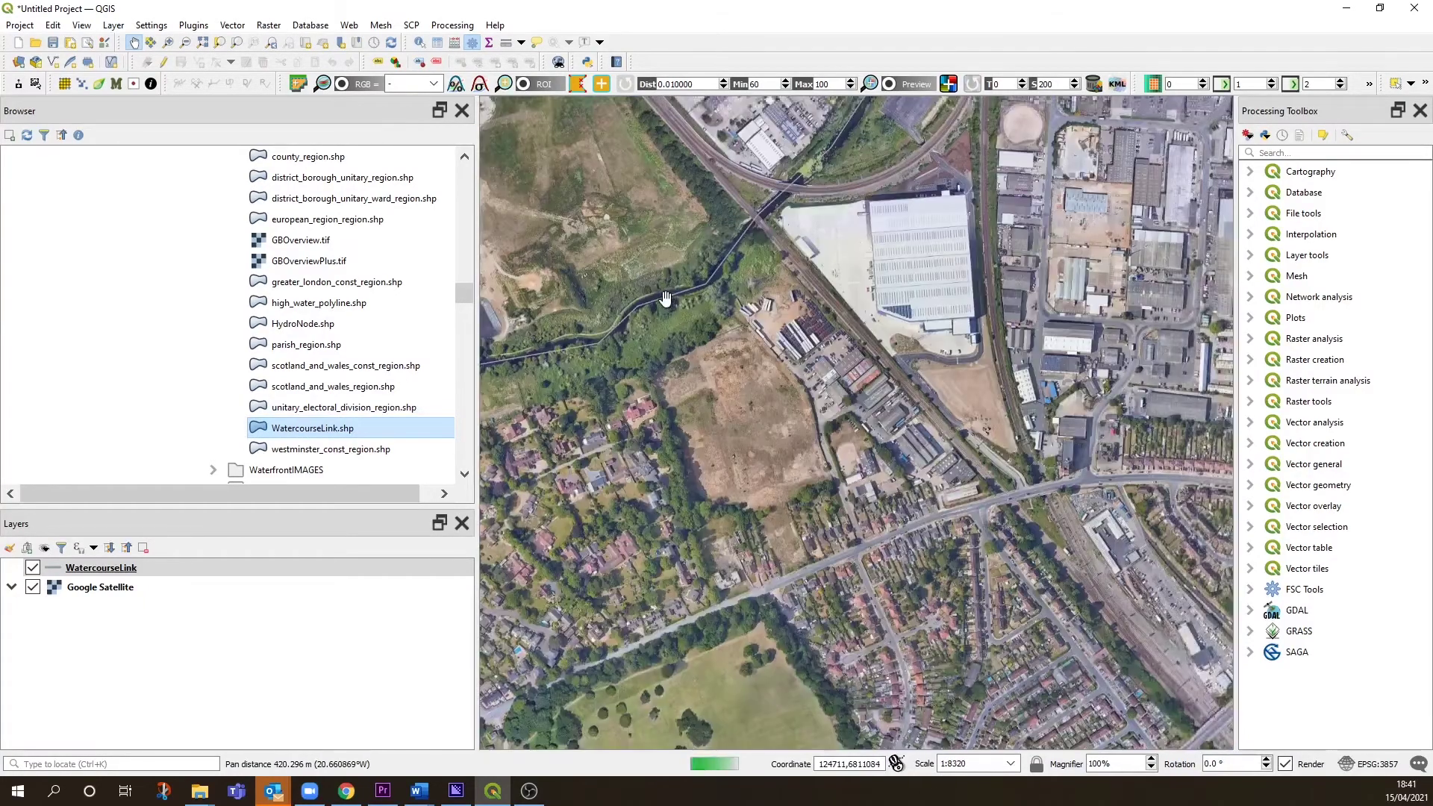
drag(665, 297, 698, 382)
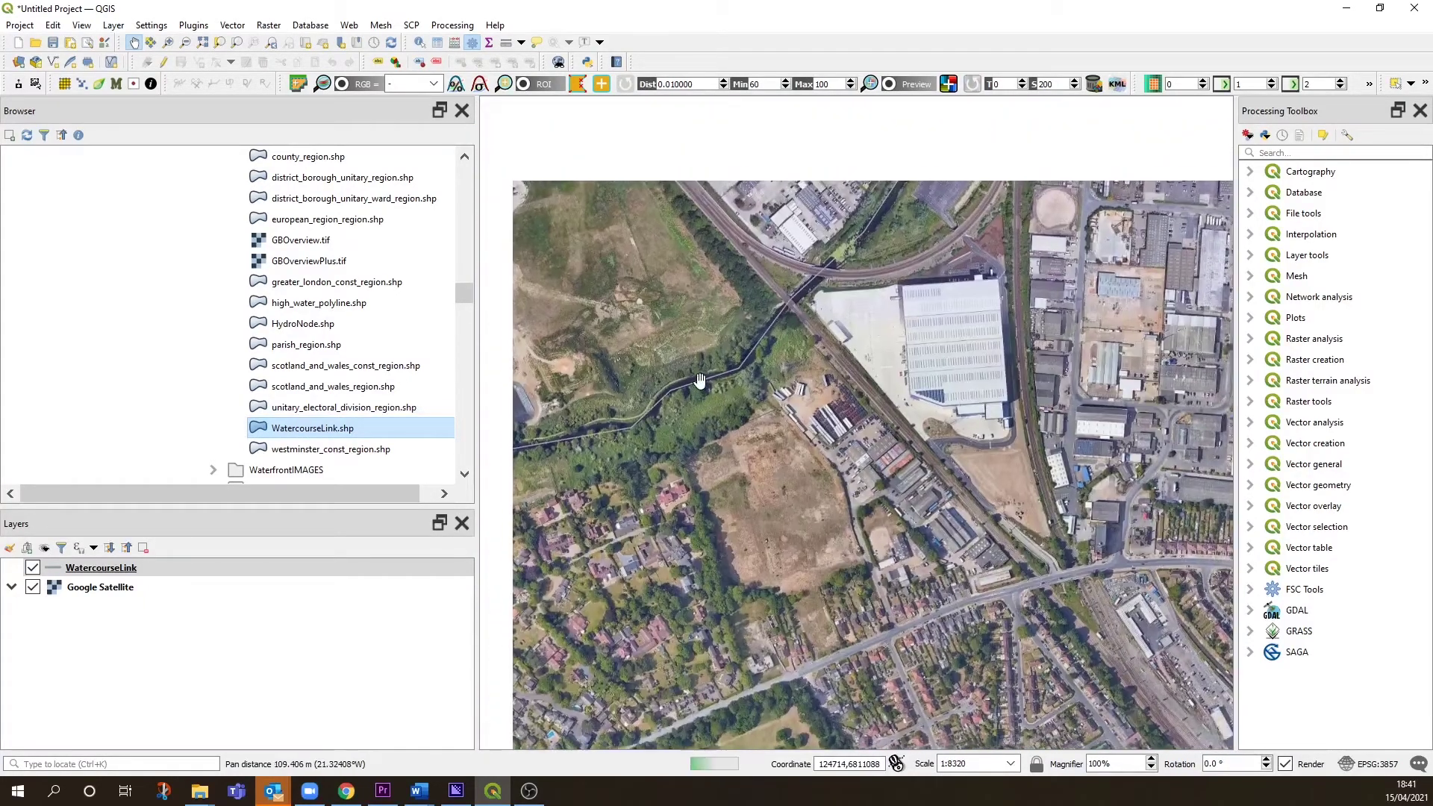
scroll(699, 381, down, 1)
scroll(700, 381, up, 1)
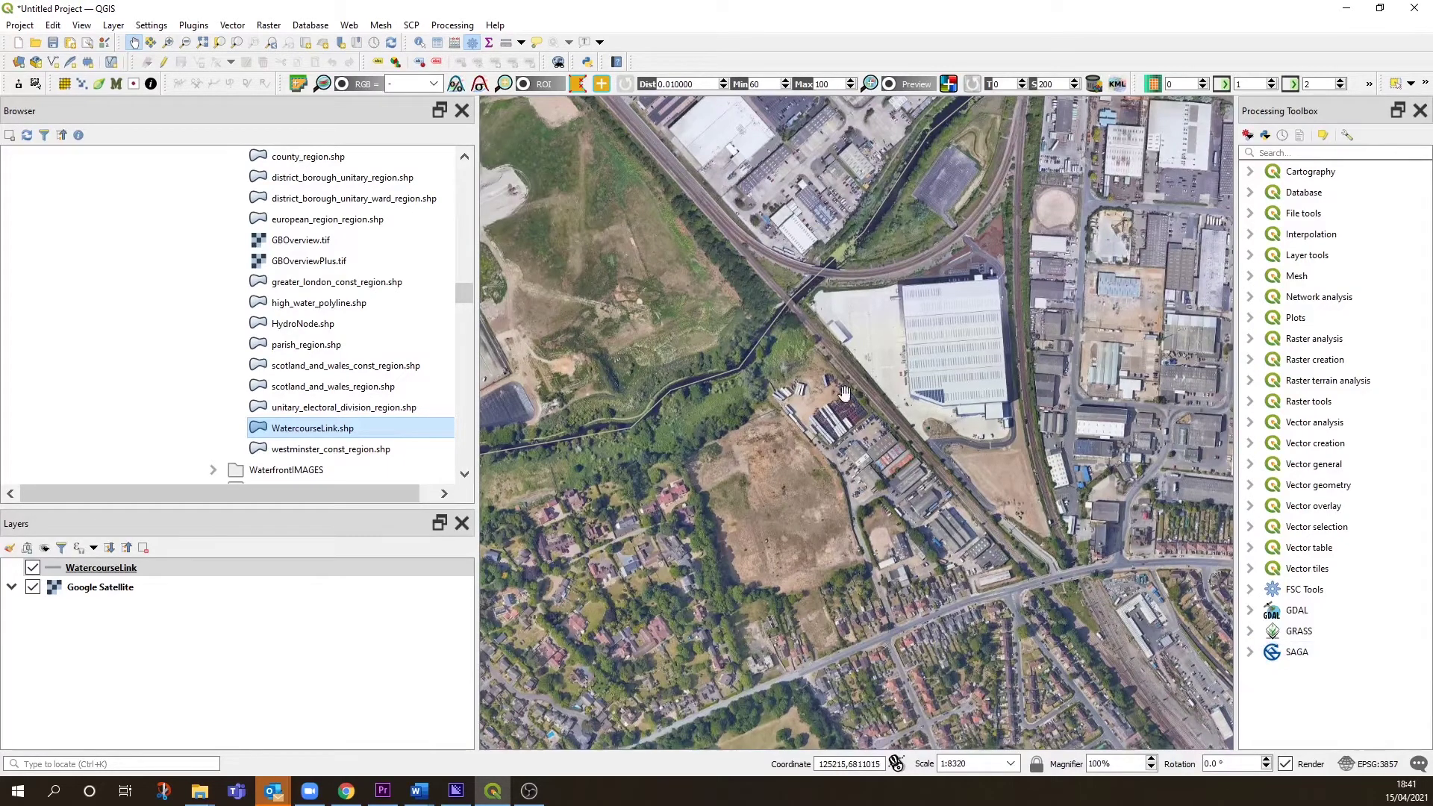
click(183, 561)
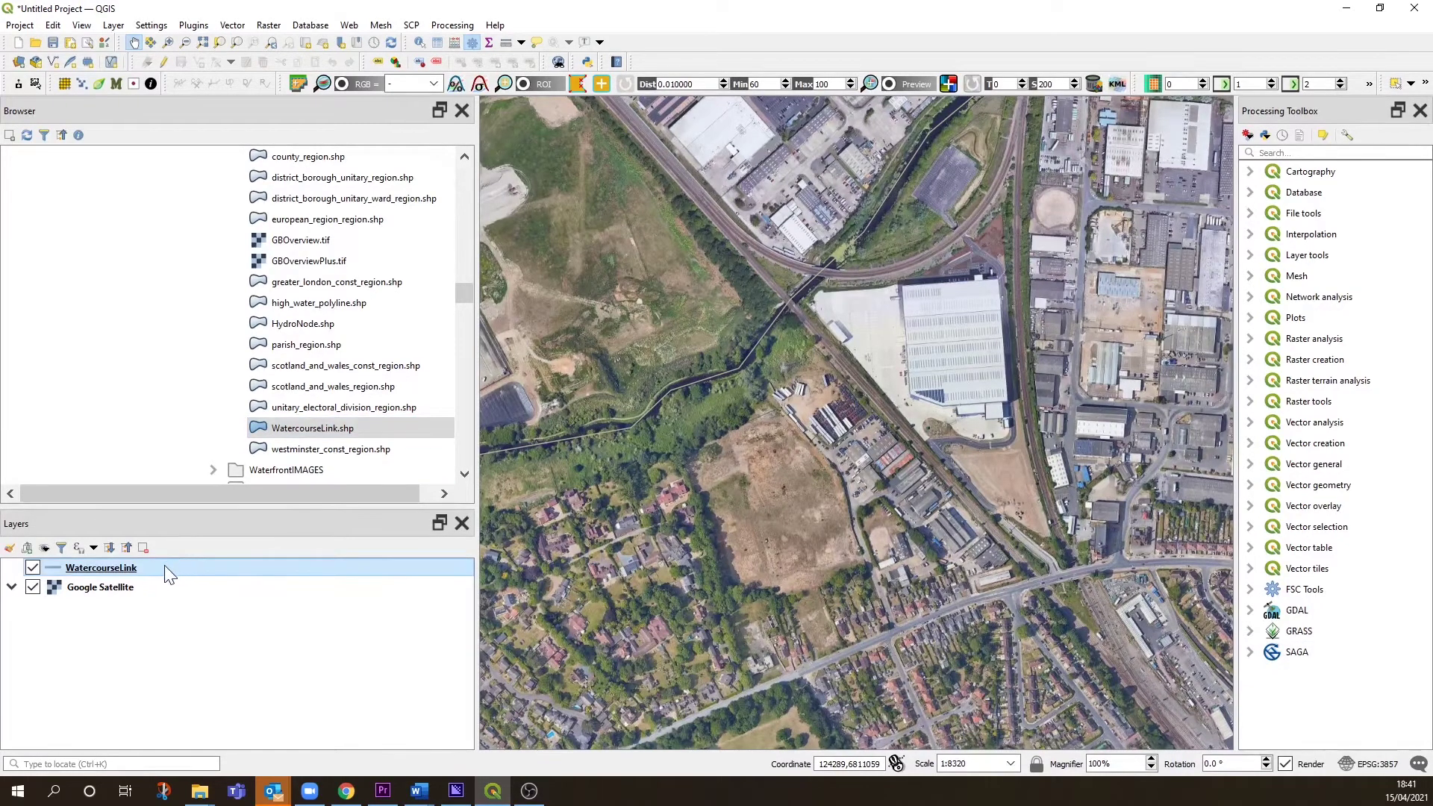
right_click(164, 566)
Check the Layer CRS of WatercourseLink (EPSG:27700) and Google Satellite, then bring up the project CRS page
mouse_move(252, 469)
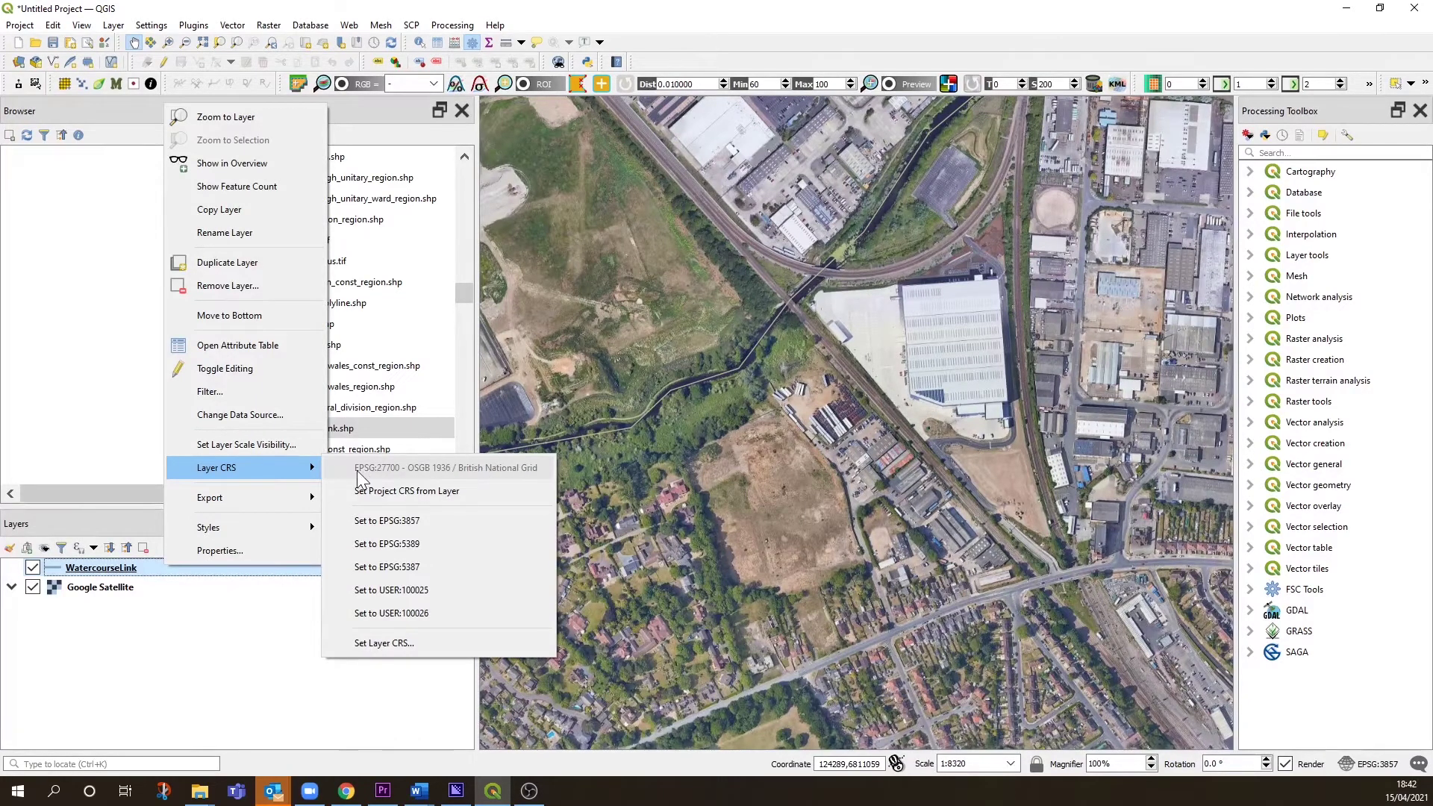
click(128, 604)
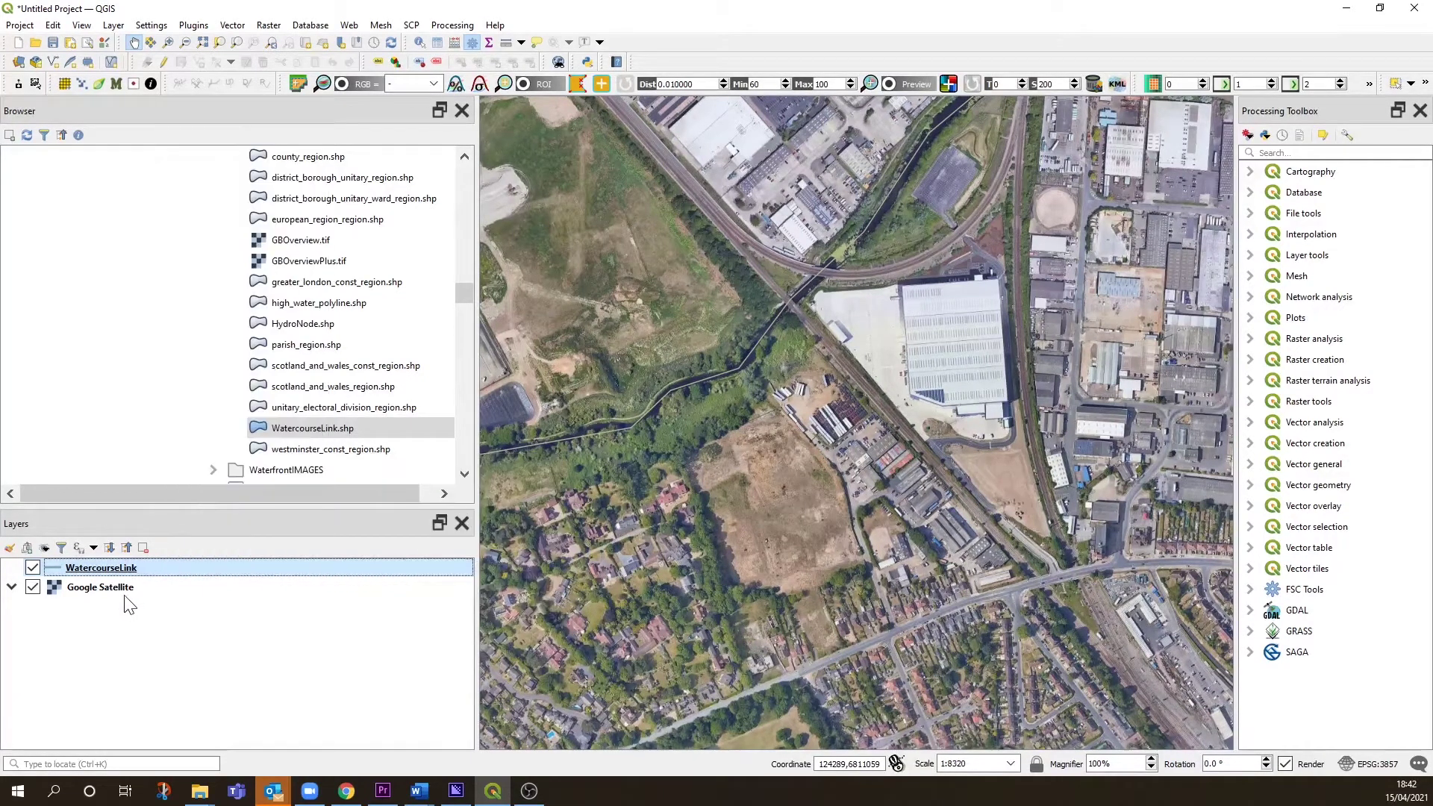
right_click(131, 591)
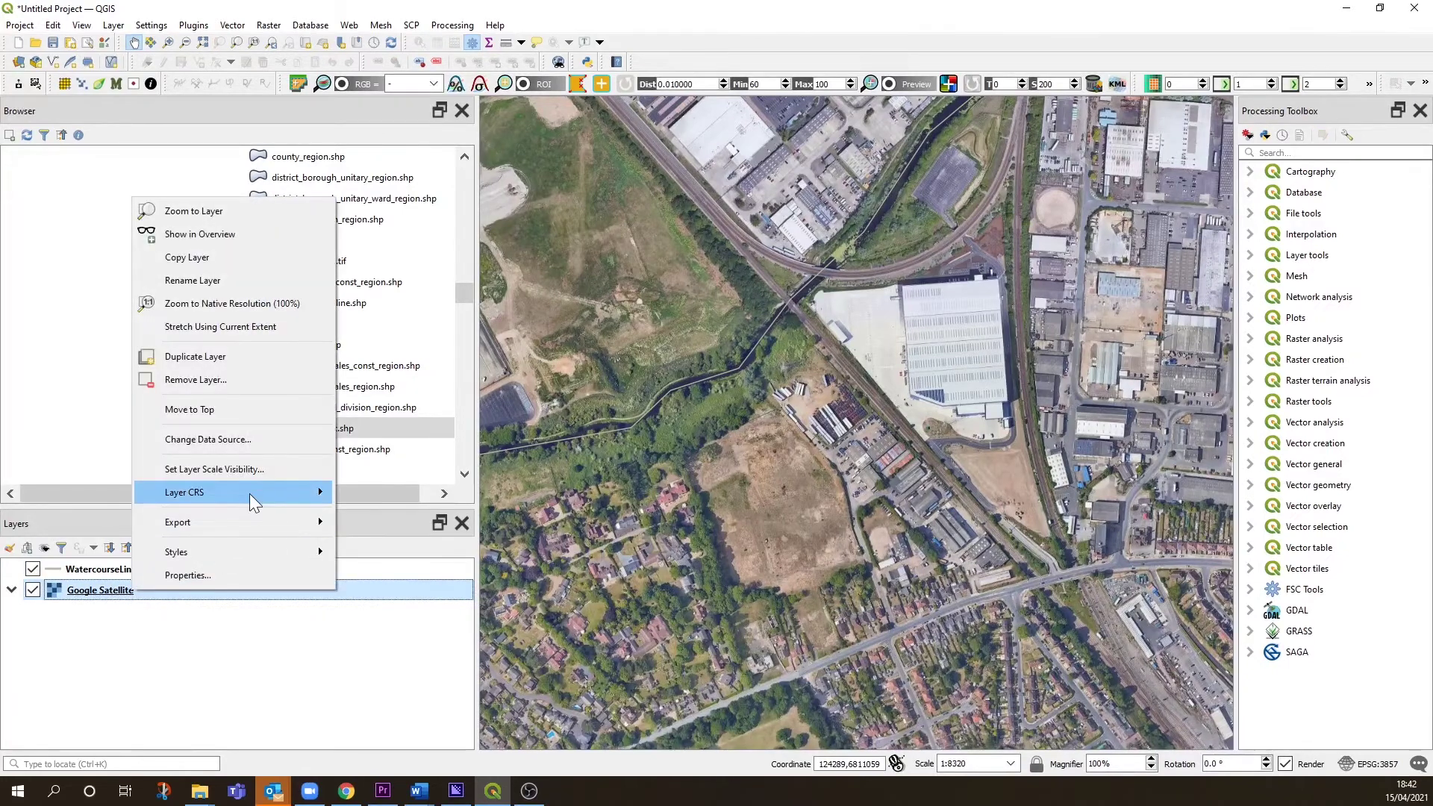
mouse_move(249, 494)
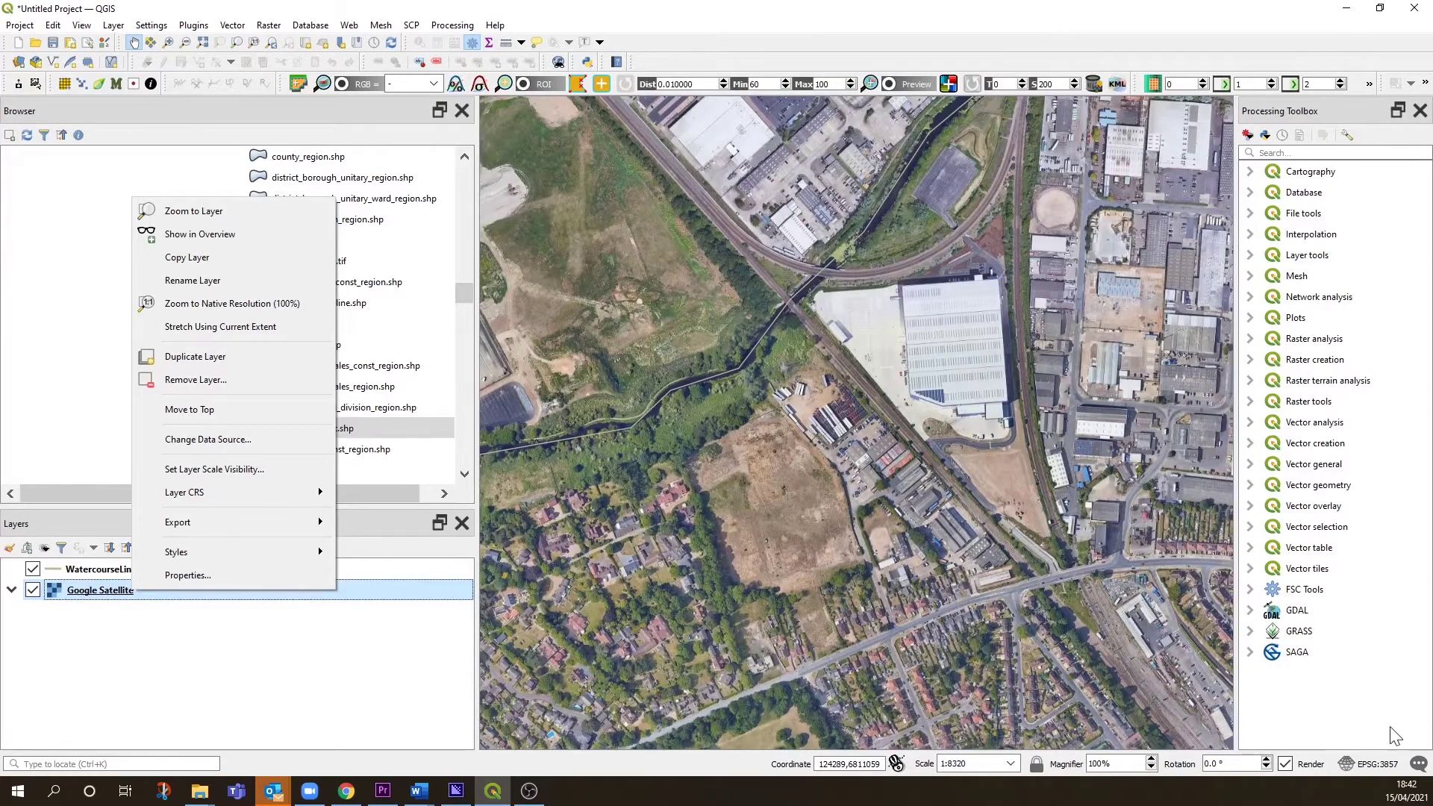
click(1384, 765)
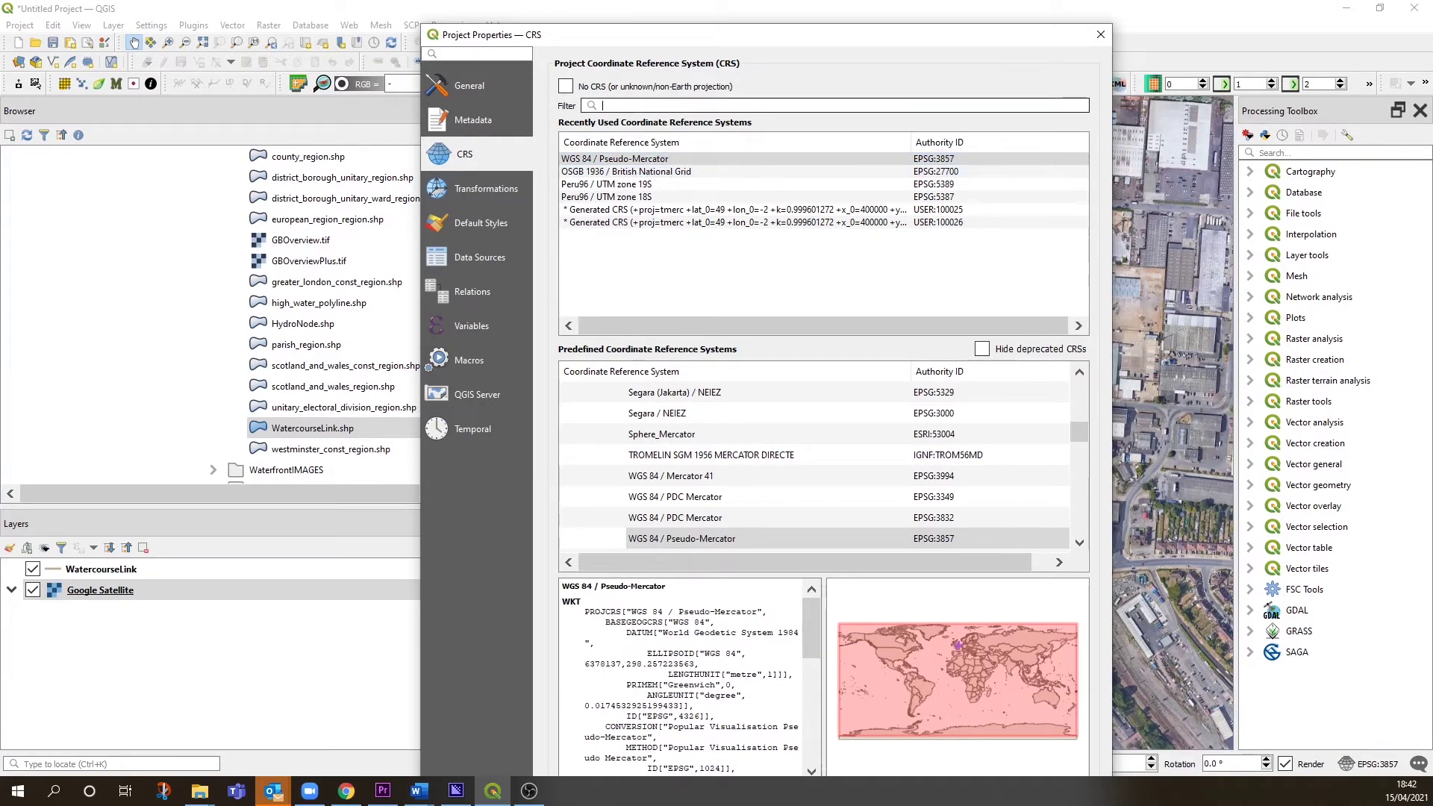
Search 'british nationg' and apply OSGB 1936 / British National Grid (EPSG:27700) as the project CRS
text(british )
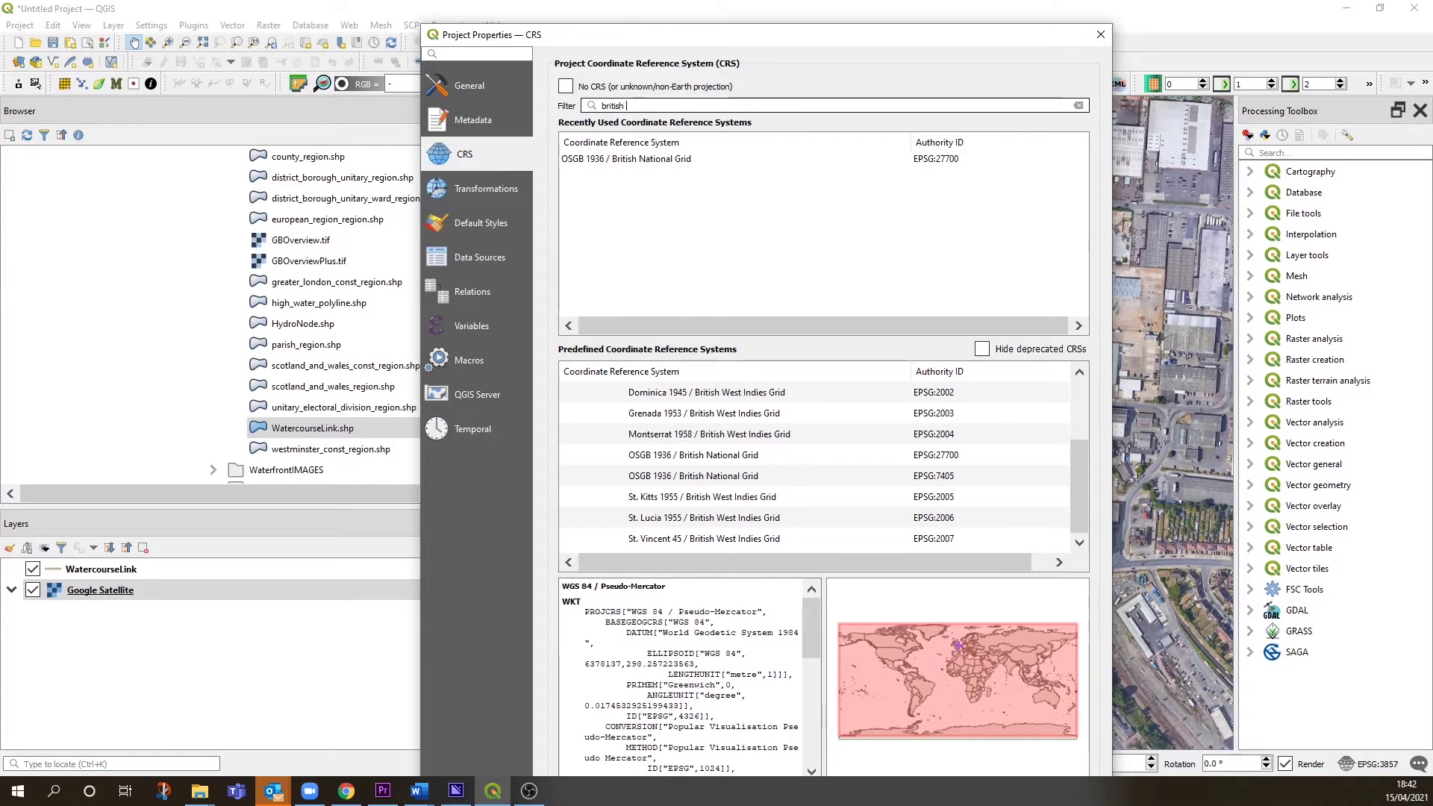
text(national)
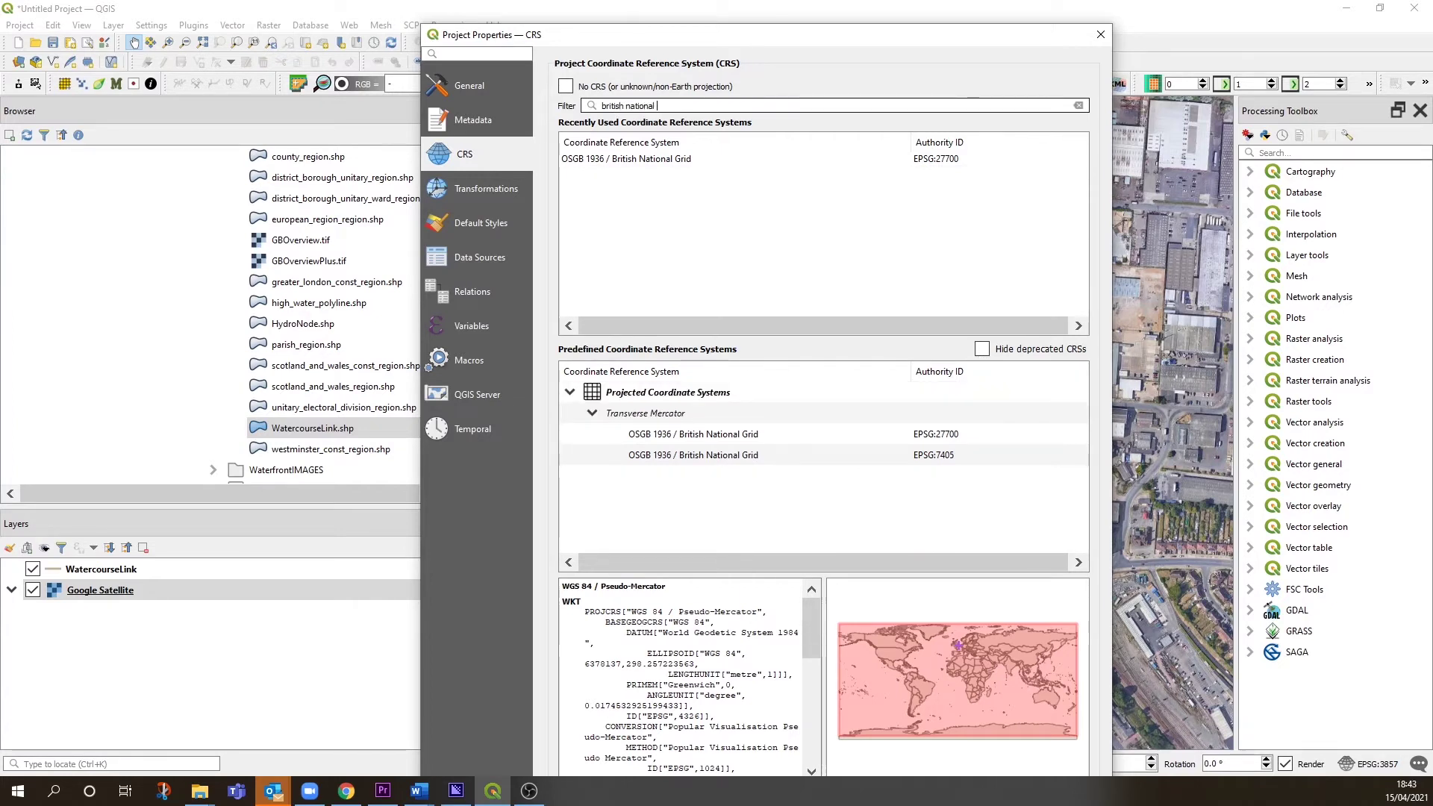
text(grid)
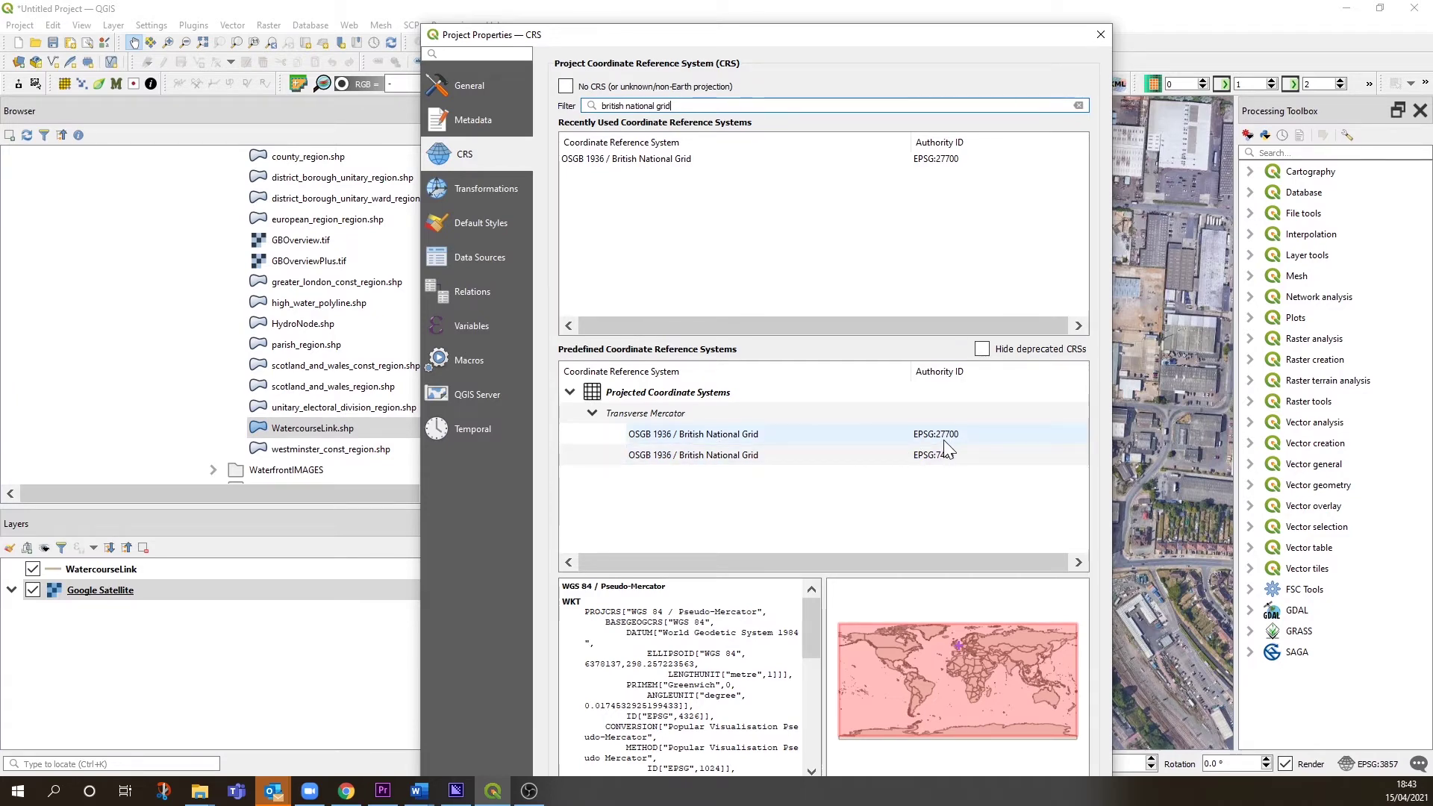
click(774, 434)
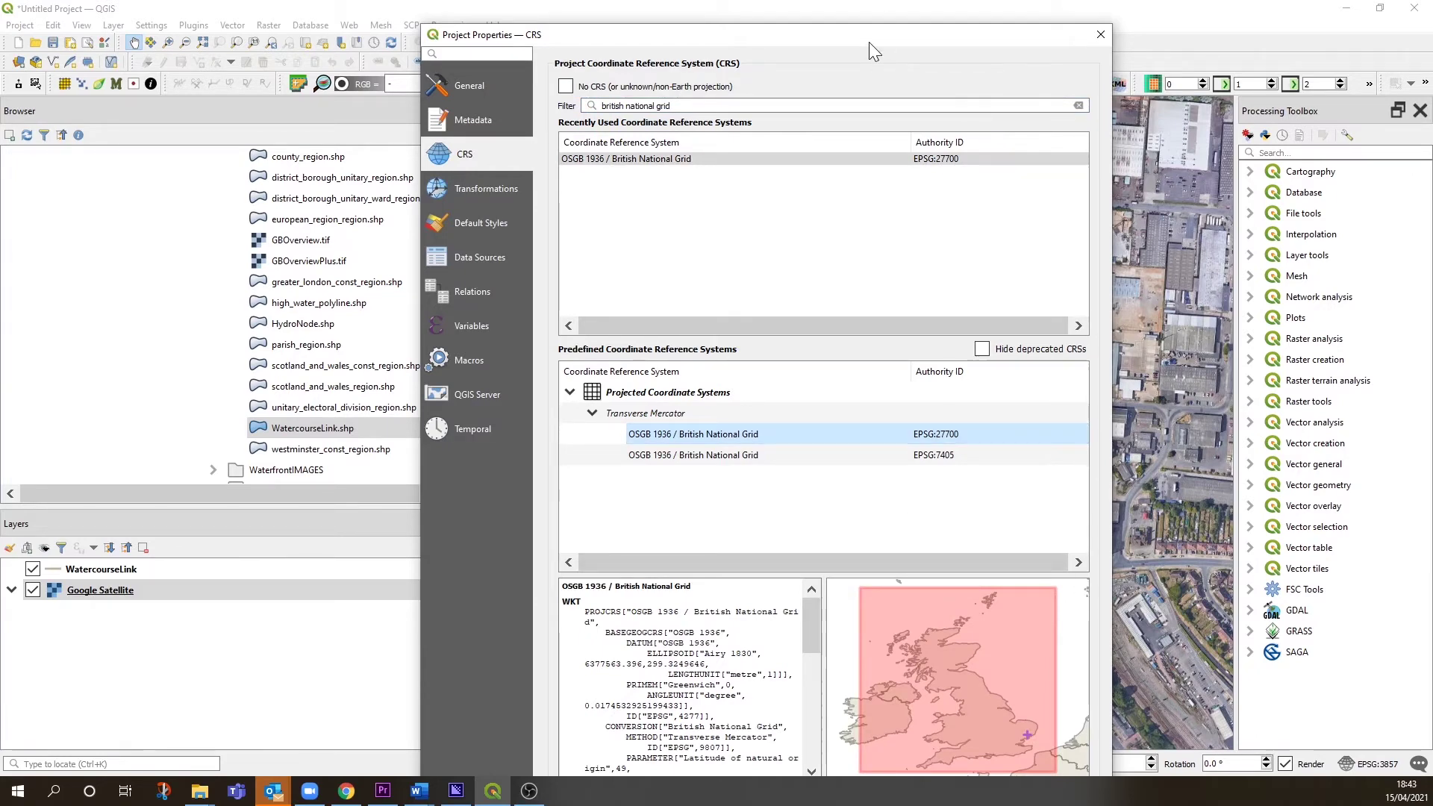
drag(868, 41, 828, 0)
click(943, 639)
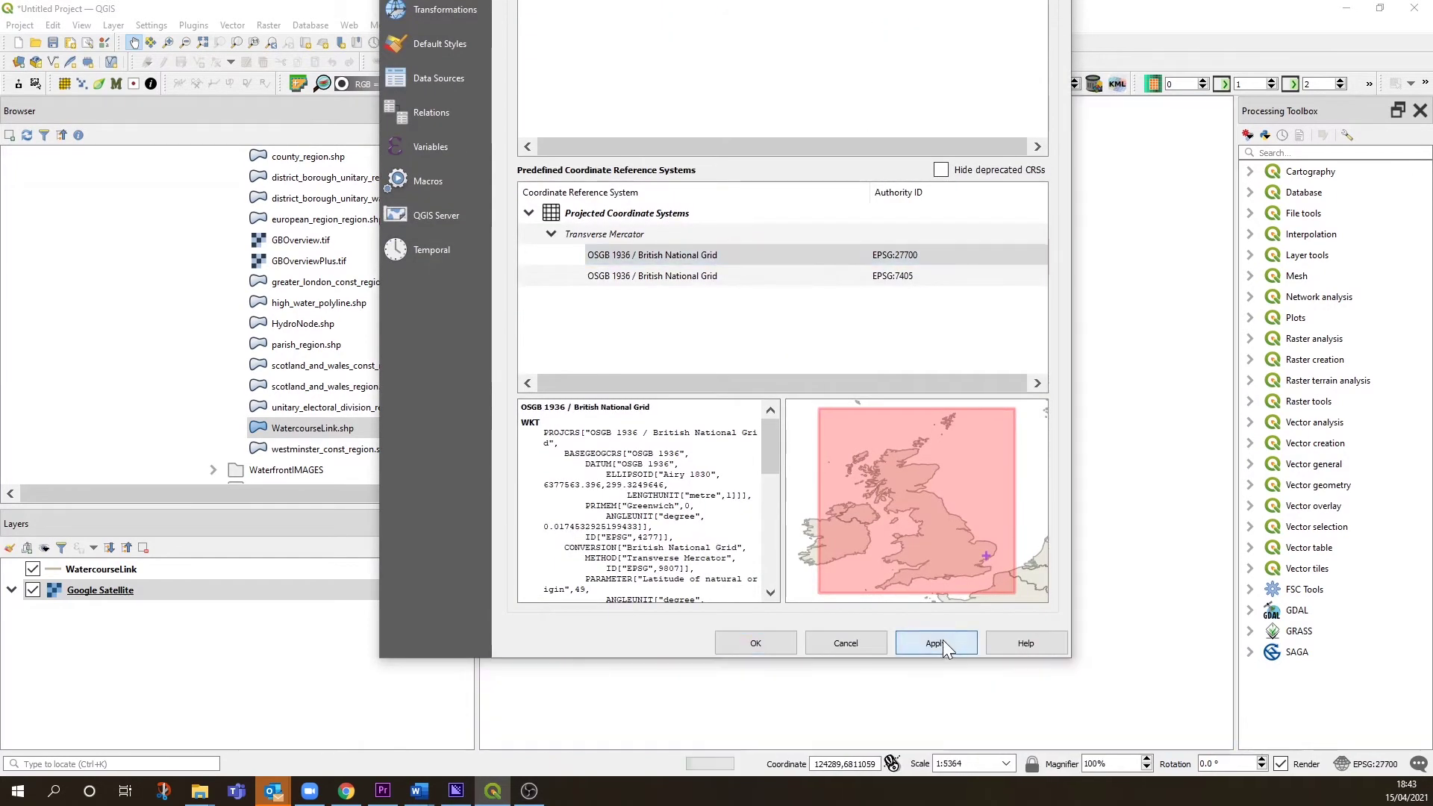
click(761, 643)
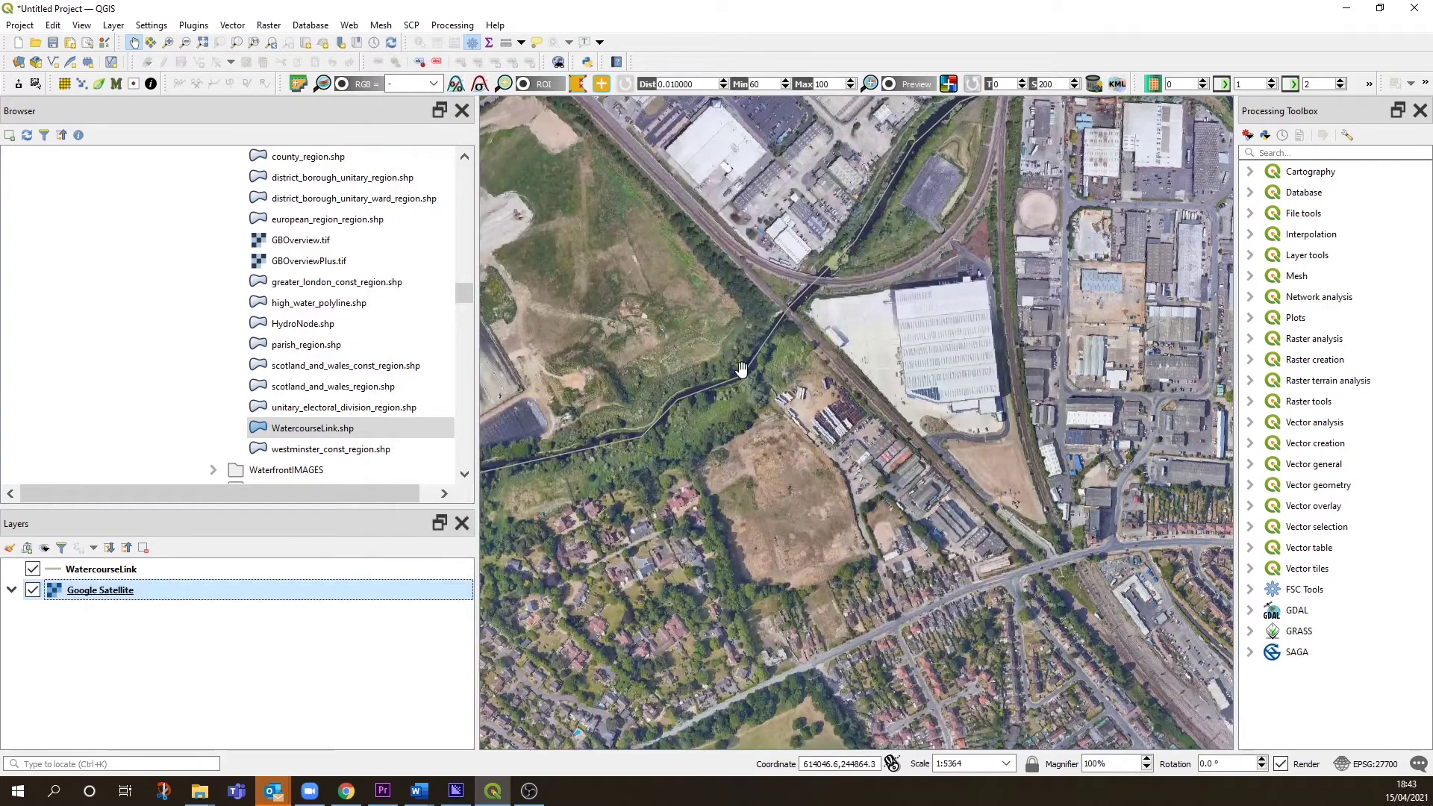
Zoom out to the whole world, then back in to about 1:5492339 centred on Great Britain
scroll(776, 341, down, 1)
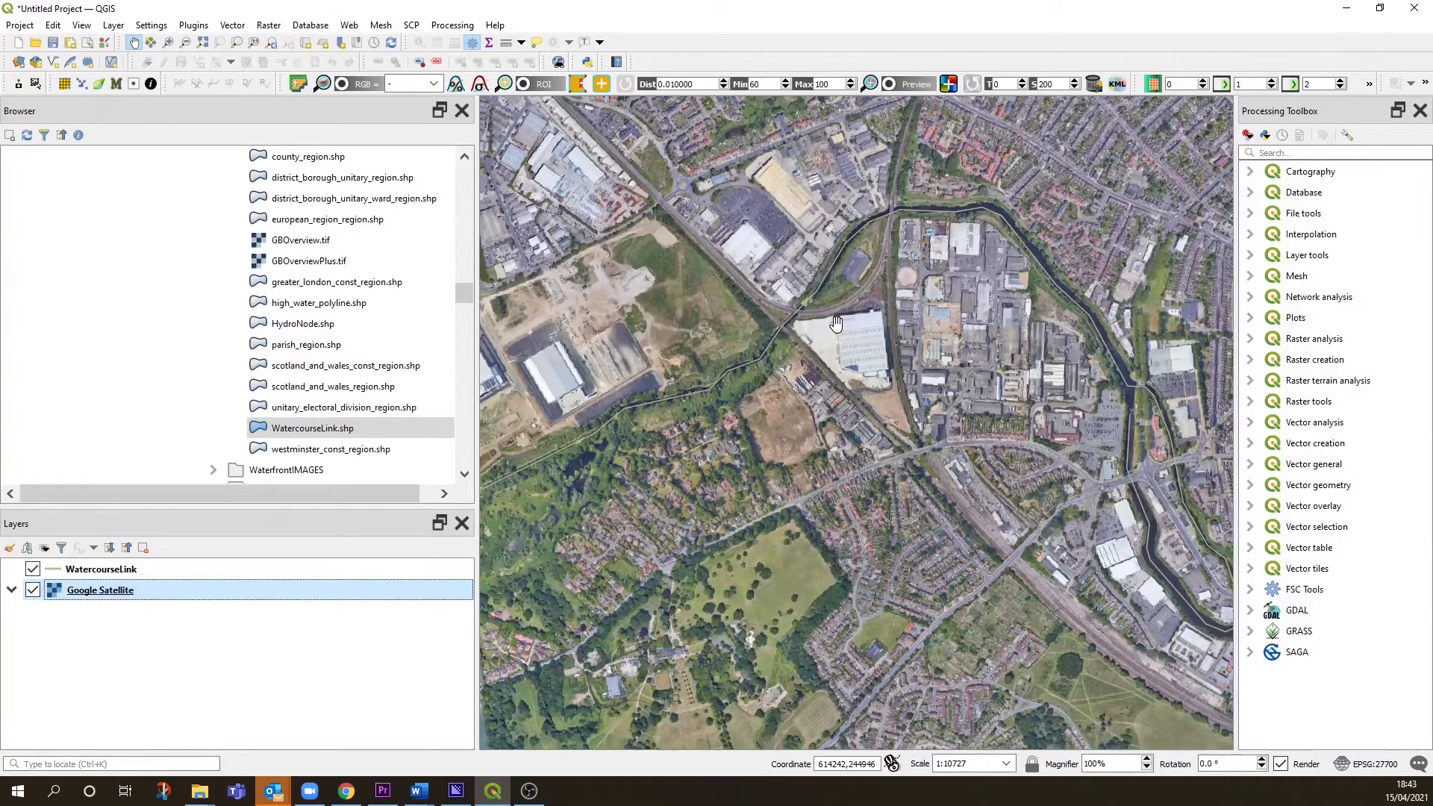
scroll(836, 322, down, 2)
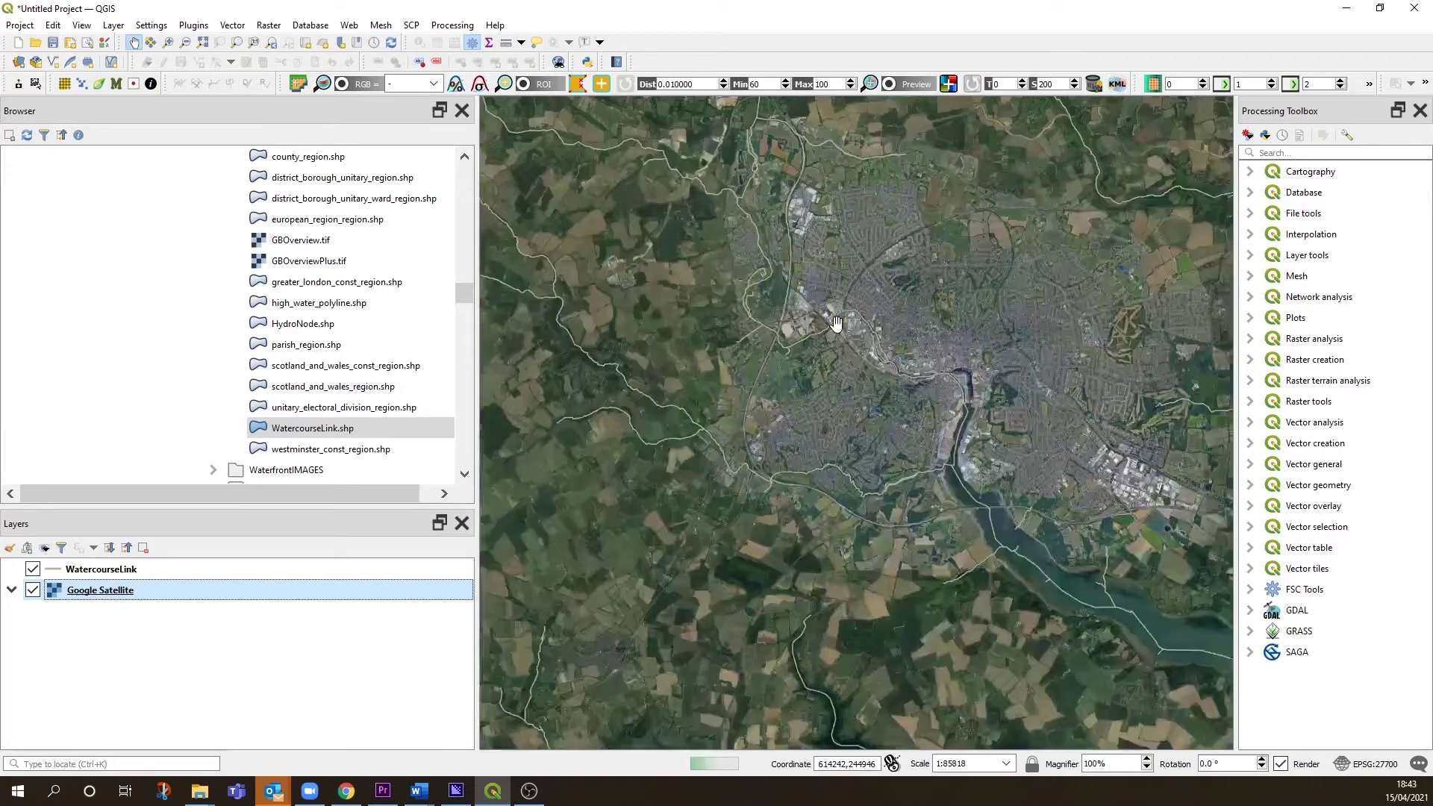
scroll(836, 323, down, 5)
scroll(836, 322, down, 2)
drag(836, 323, 836, 371)
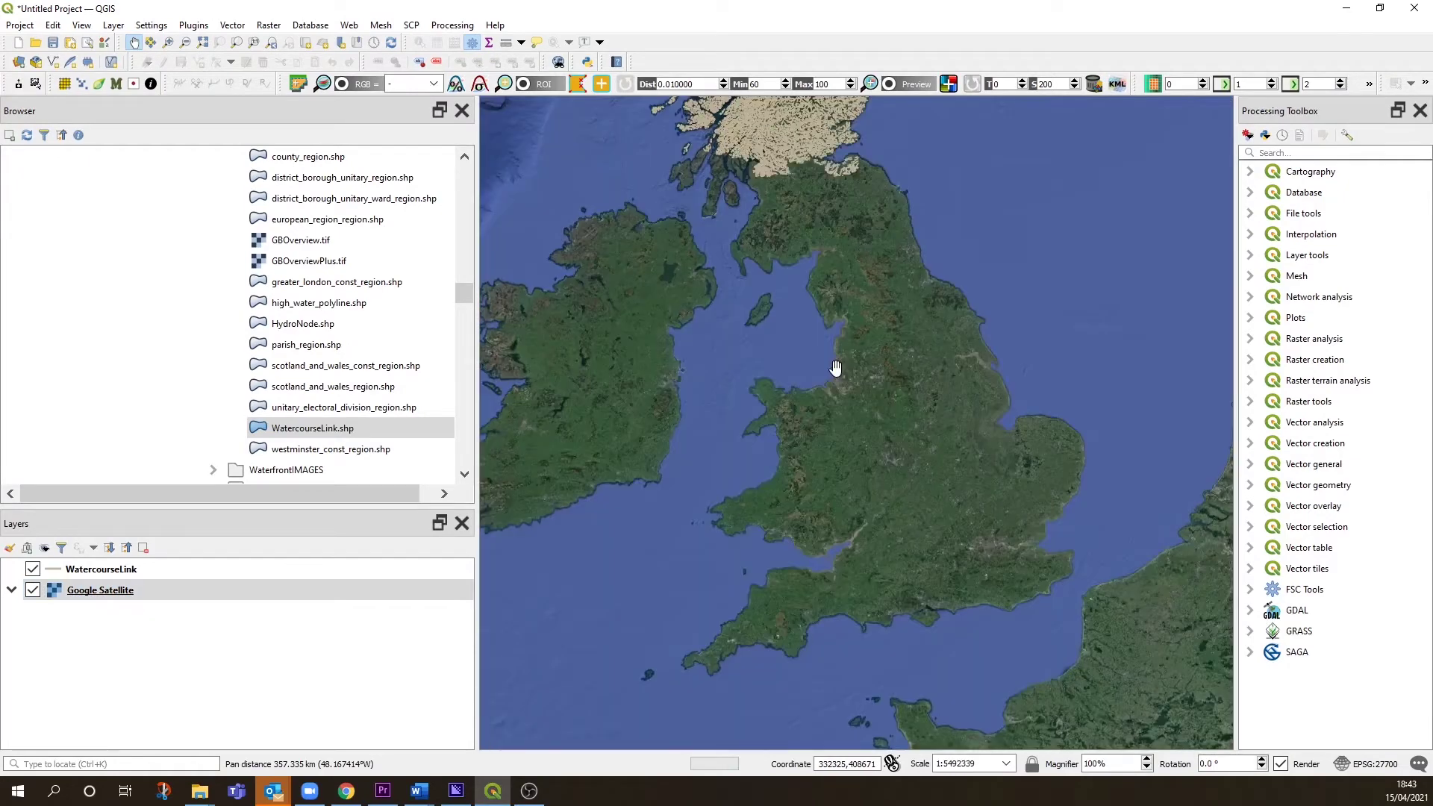
scroll(836, 368, down, 2)
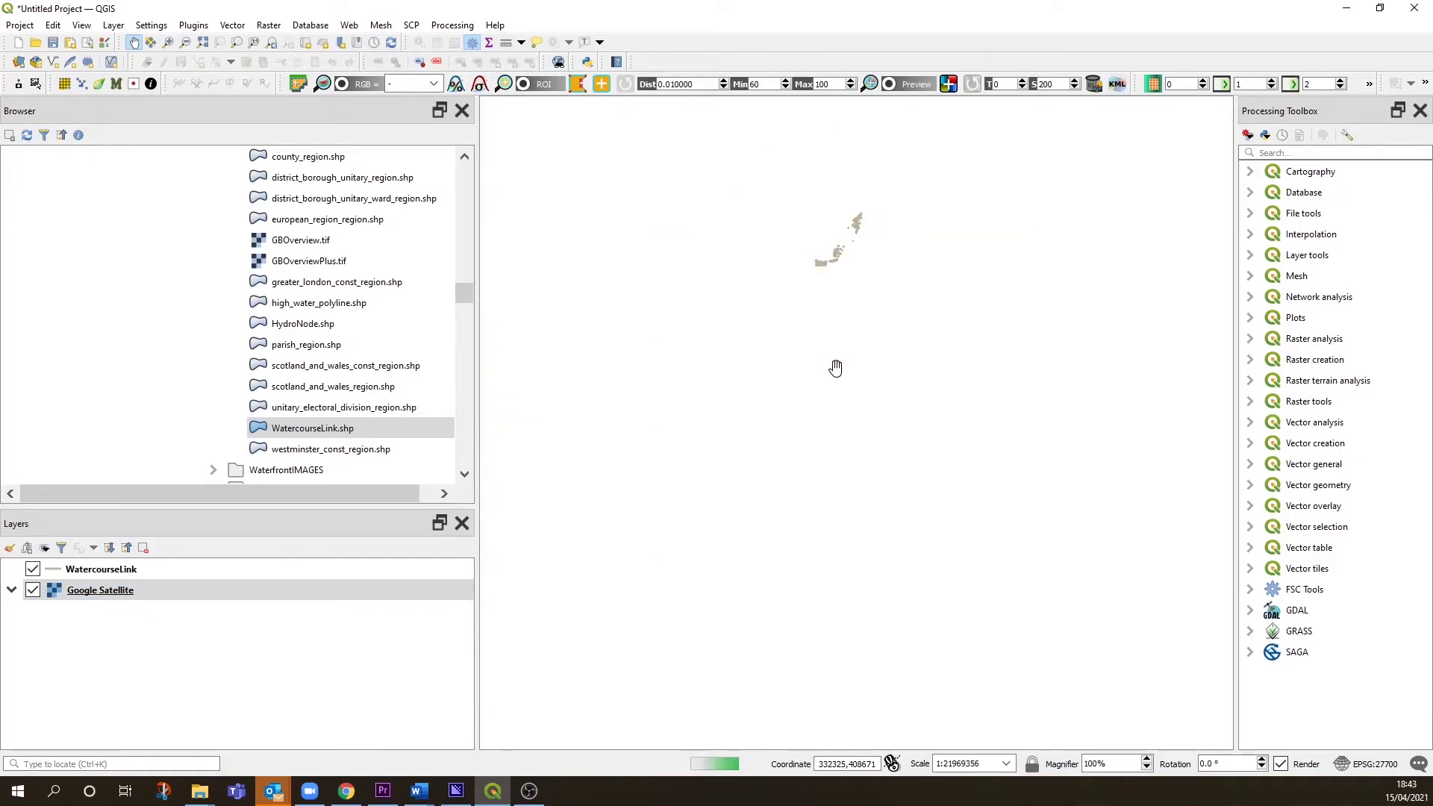
scroll(836, 368, down, 1)
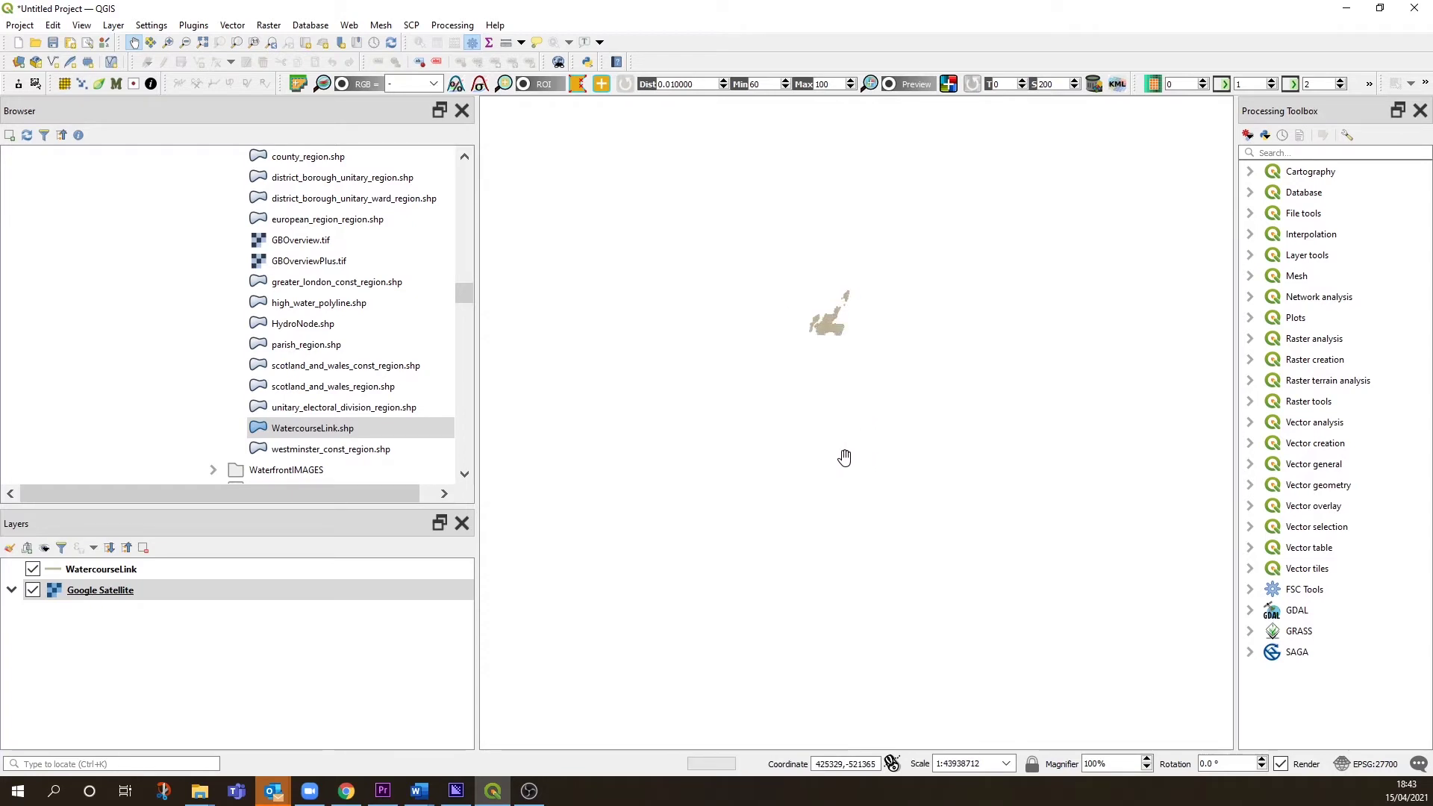
scroll(844, 458, down, 1)
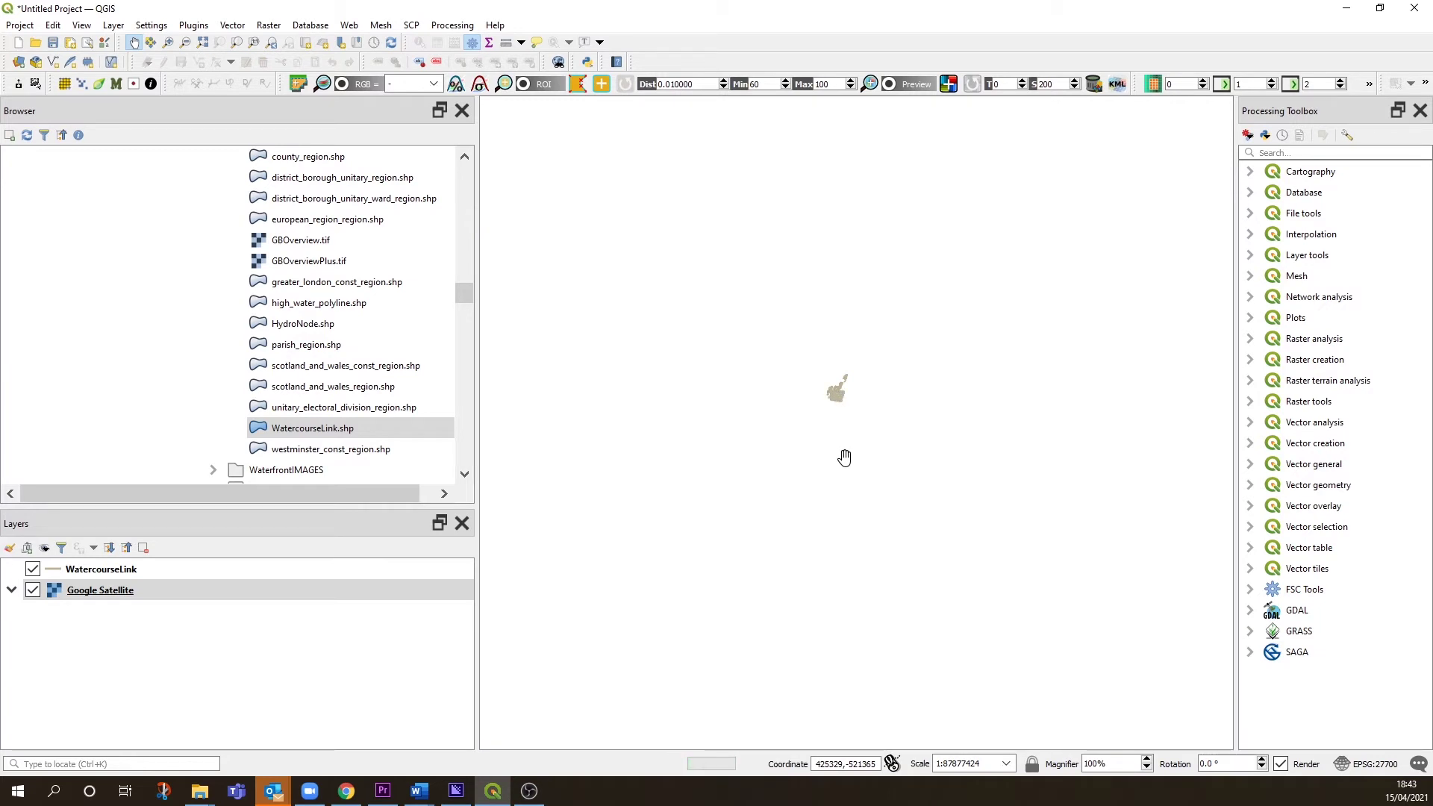
scroll(844, 457, down, 1)
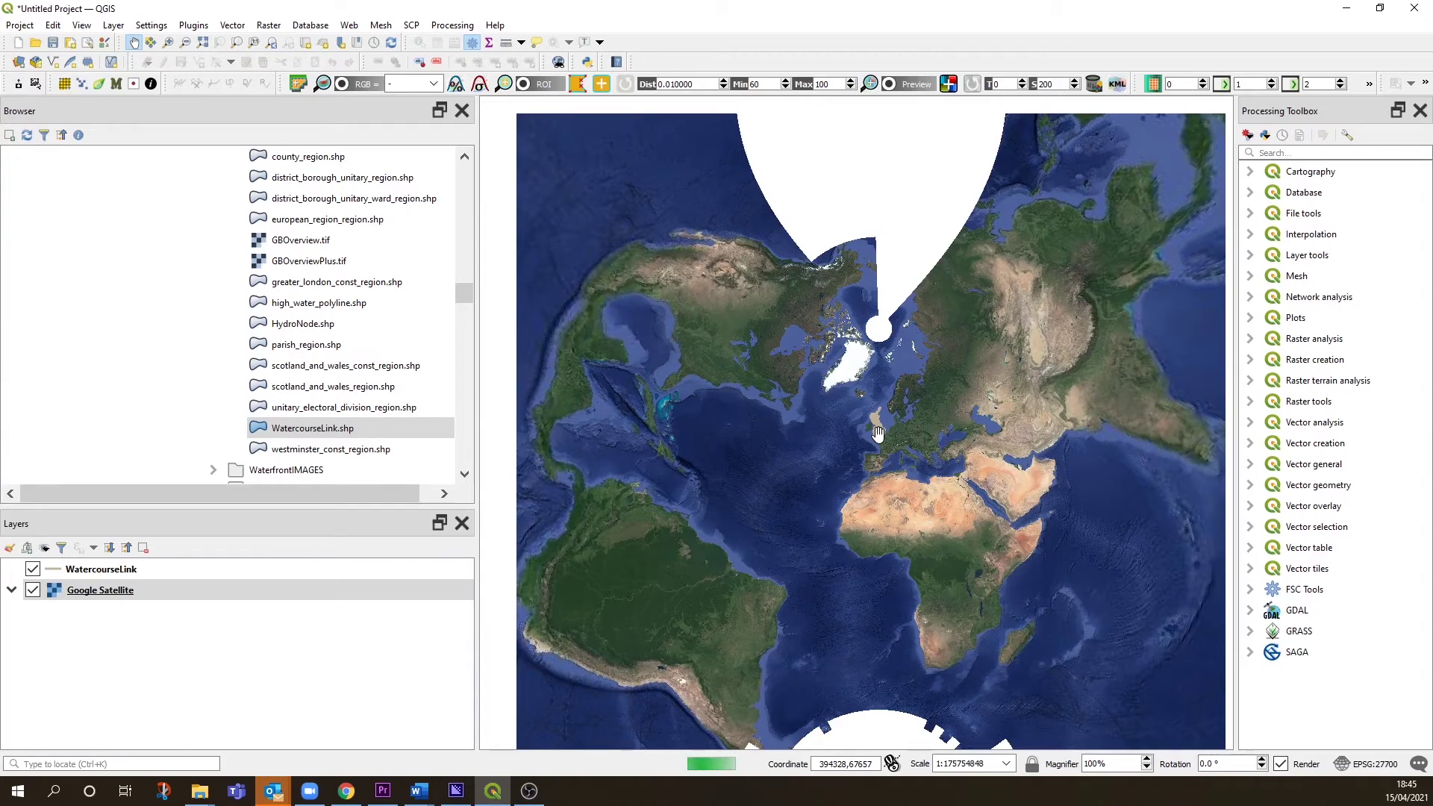
scroll(878, 434, up, 4)
scroll(880, 330, up, 1)
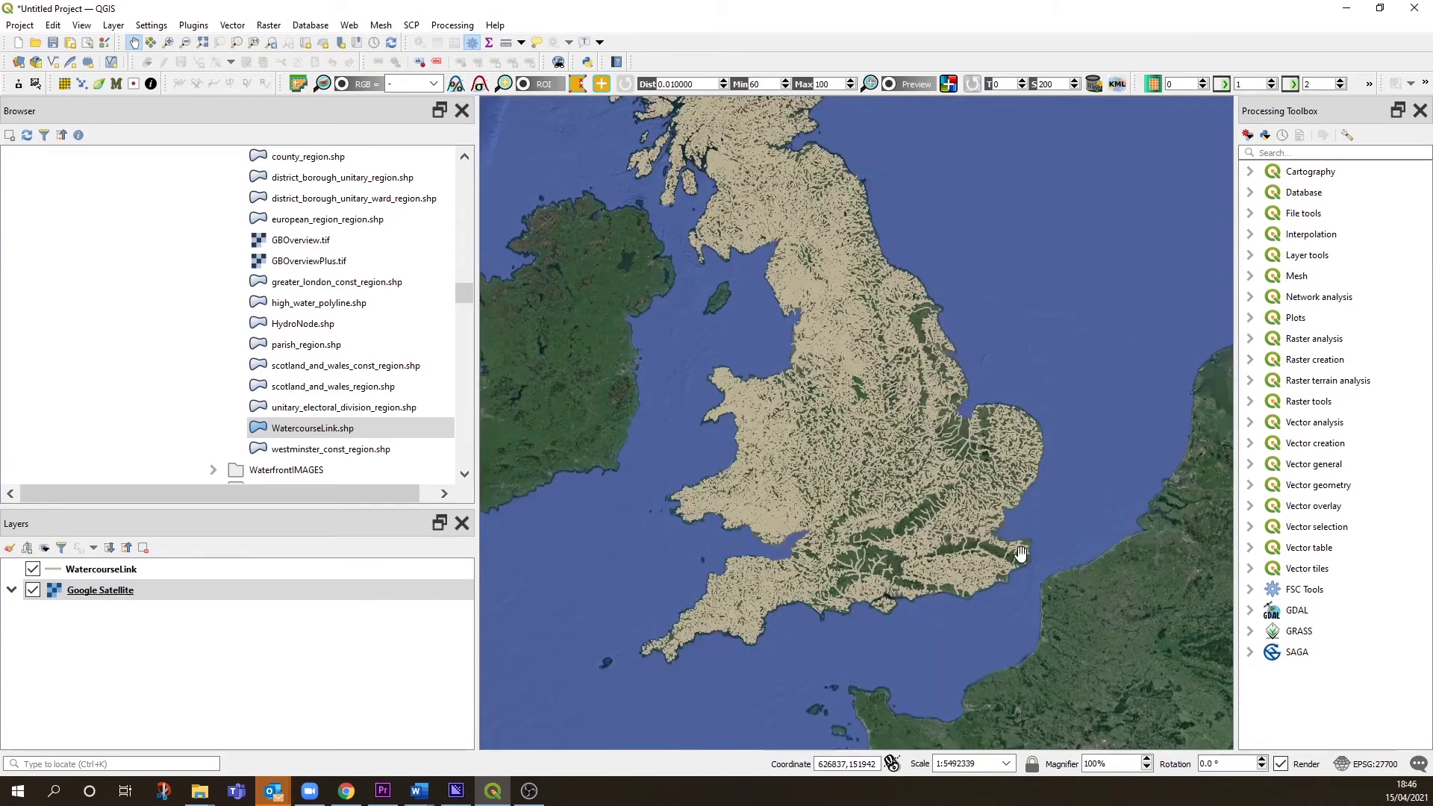
Pick WGS 84 / Pseudo-Mercator (EPSG:3857) from Recently Used and apply it as the project CRS
click(1355, 763)
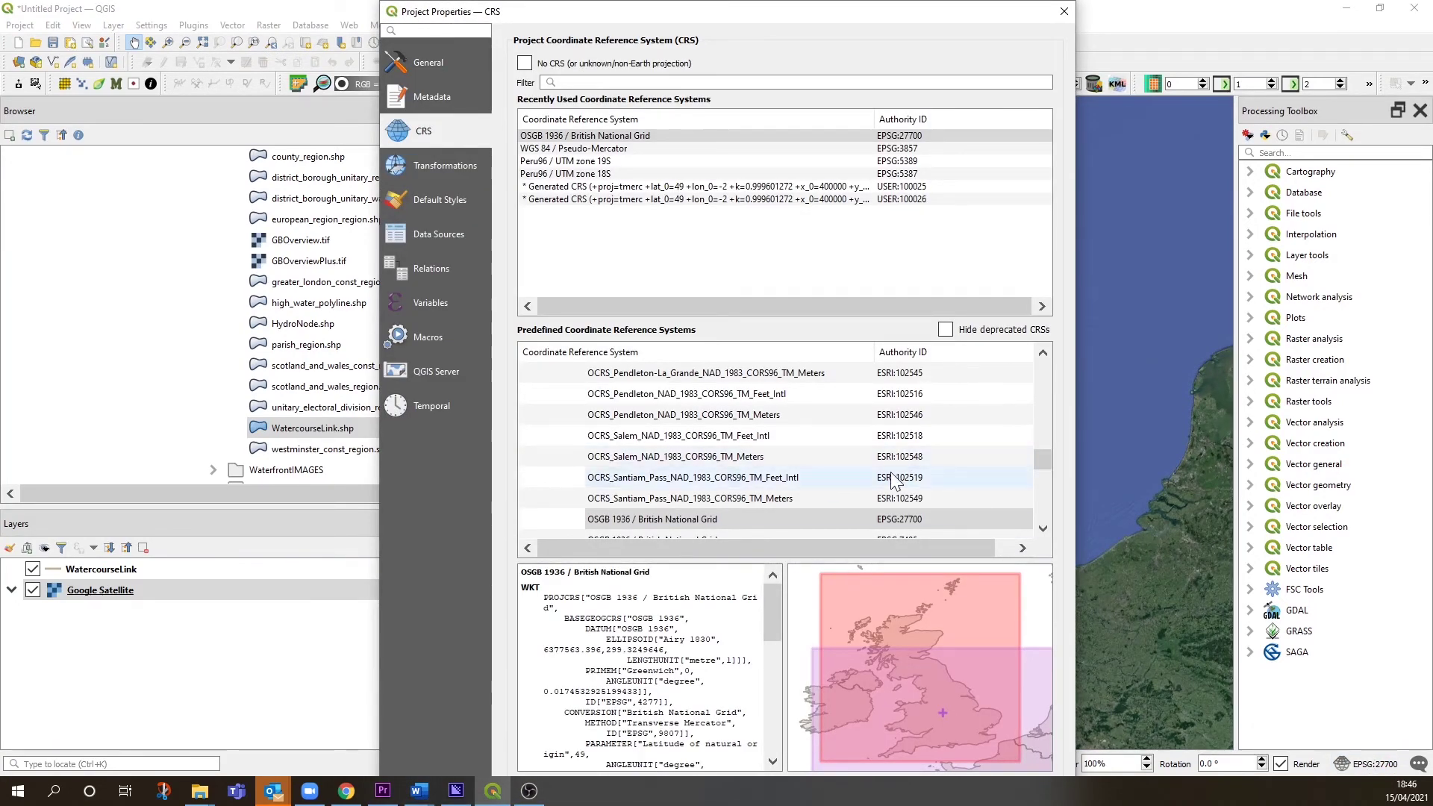
click(575, 151)
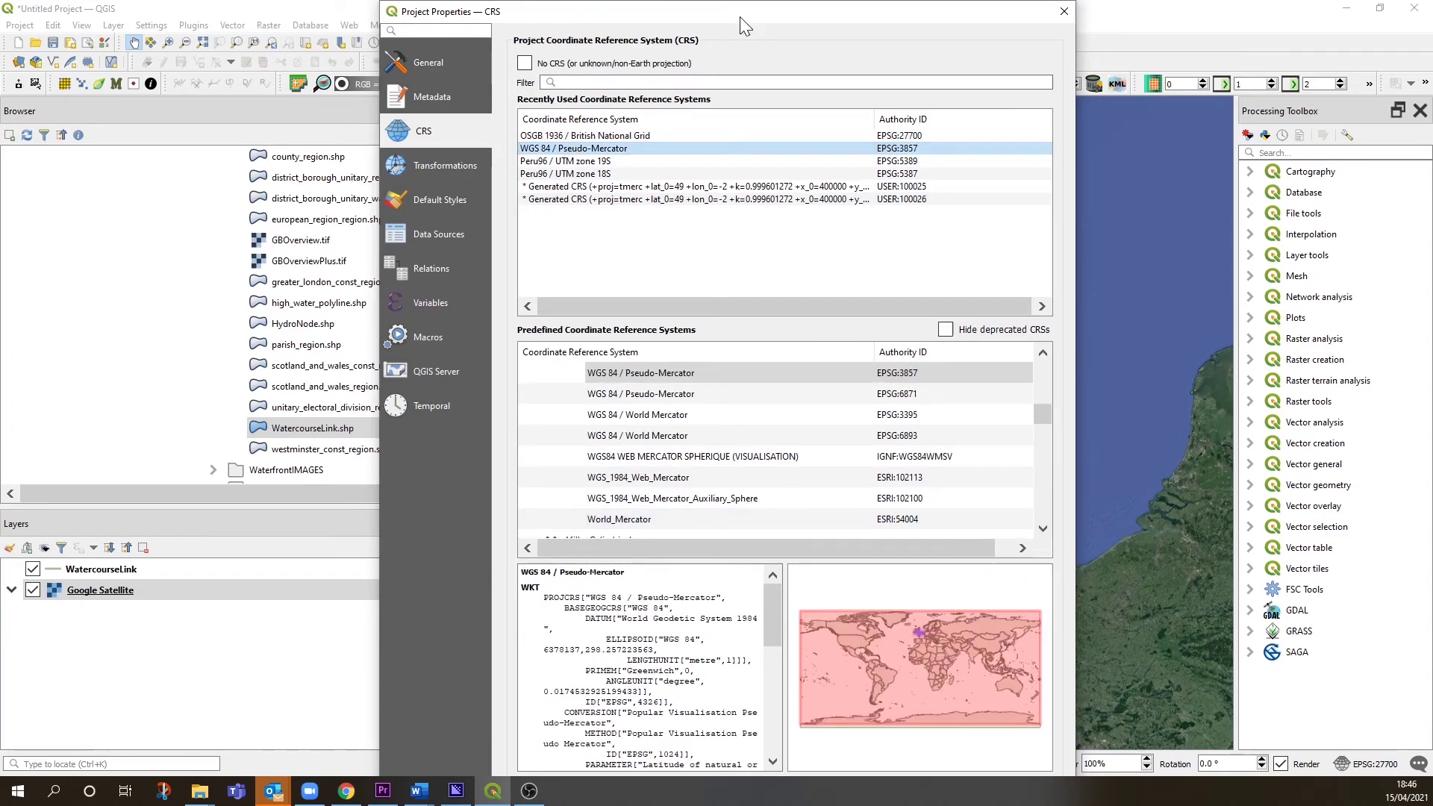
drag(744, 25, 747, 0)
click(943, 681)
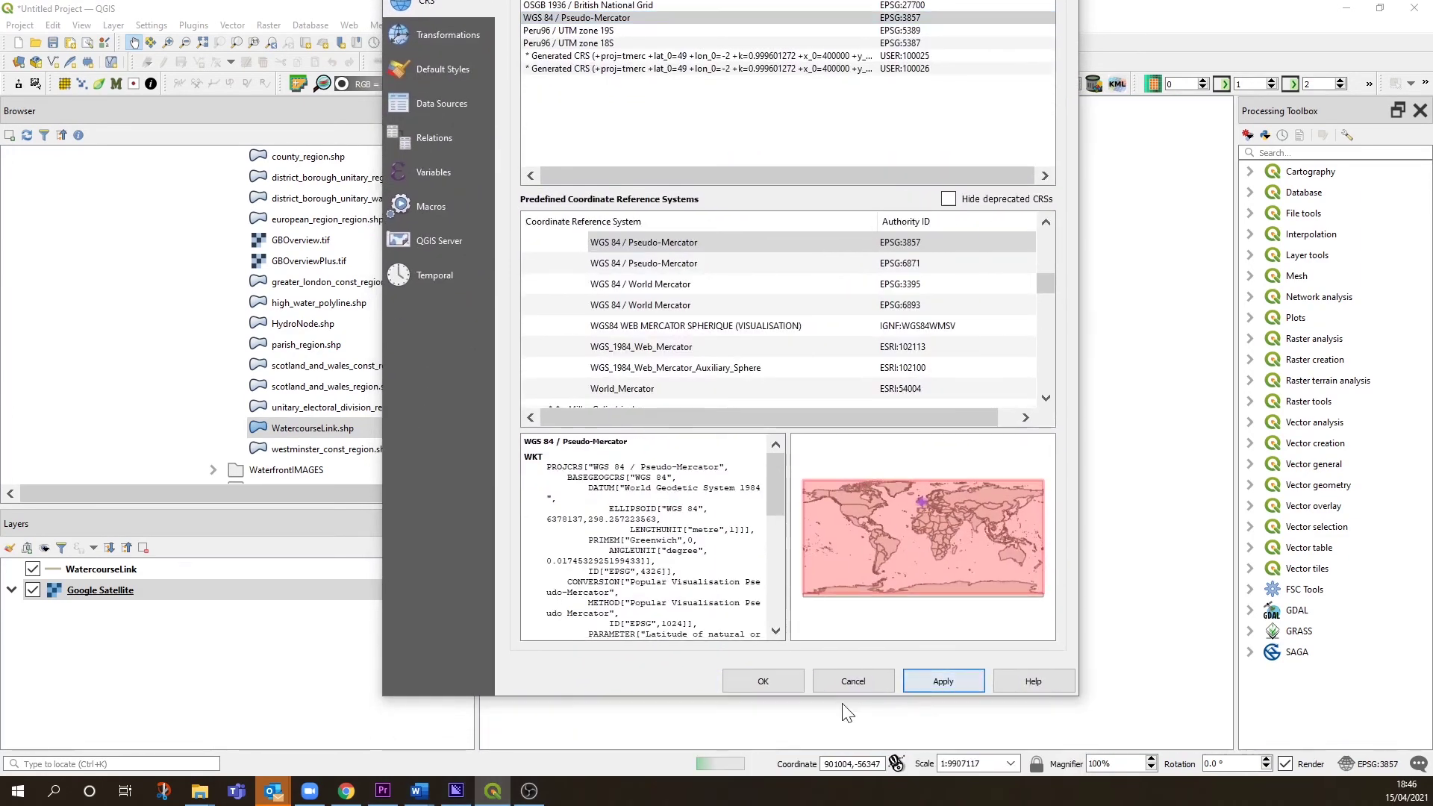
click(766, 681)
Zoom out and centre the world map on the Atlantic and surrounding continents
scroll(963, 507, down, 1)
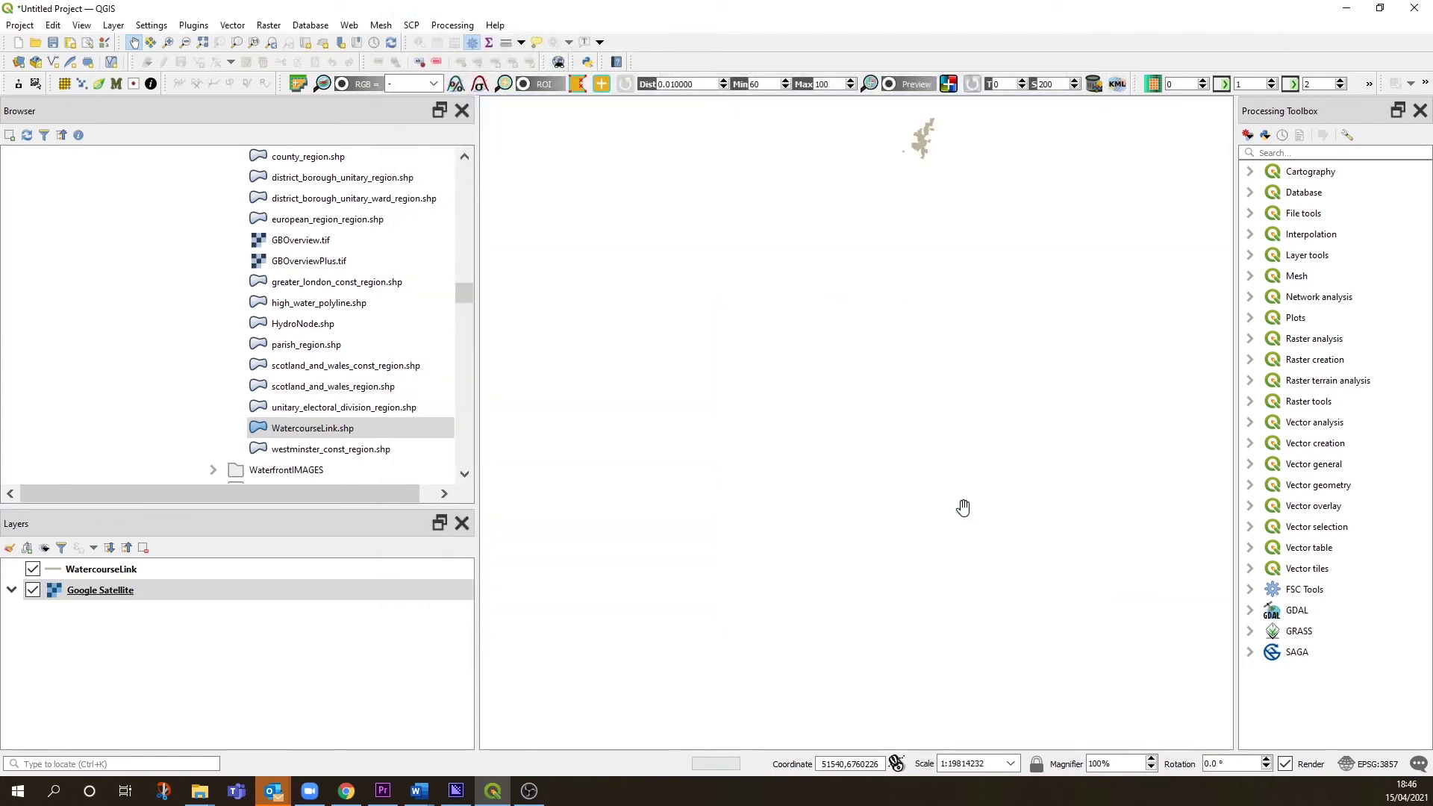
scroll(970, 515, down, 2)
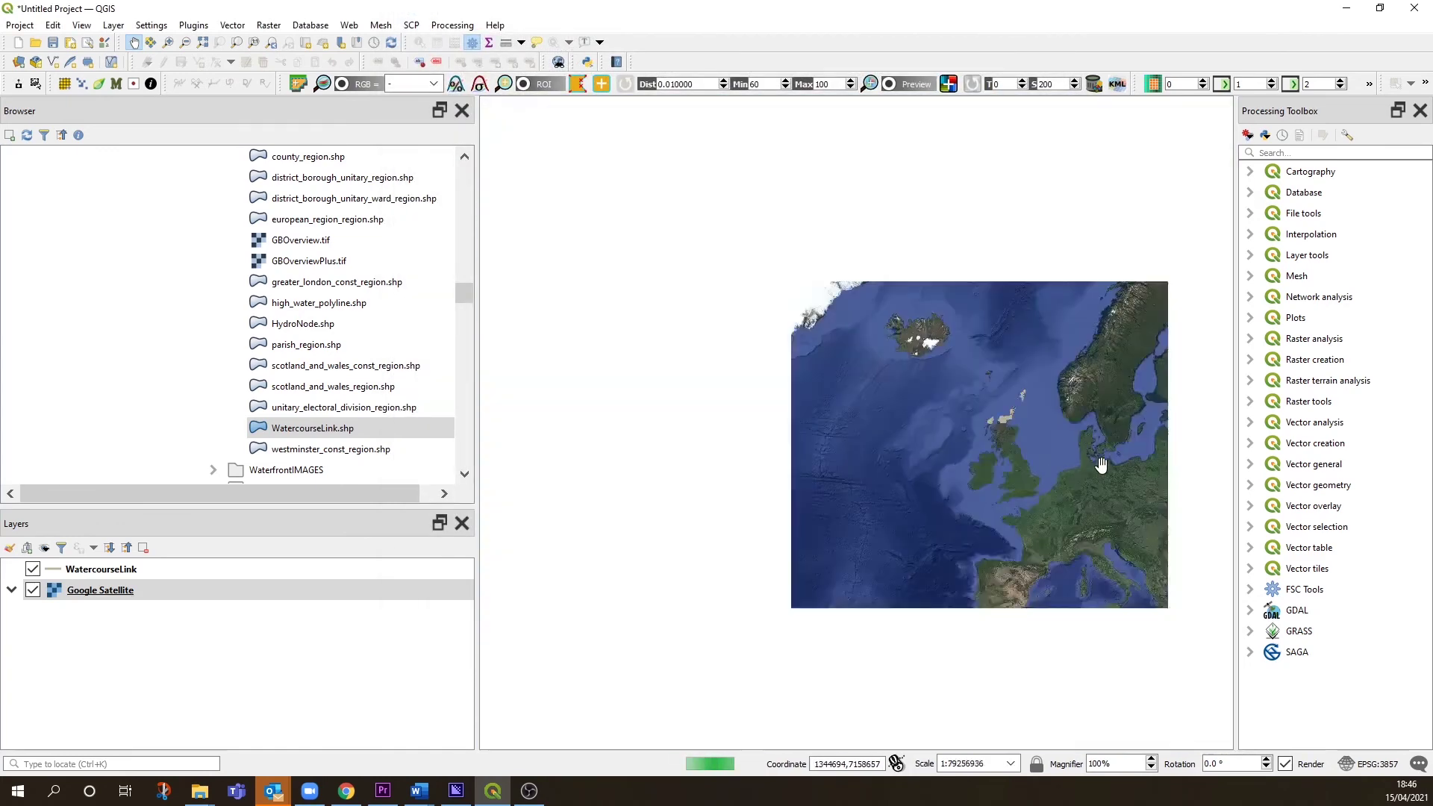
scroll(1101, 464, down, 1)
drag(1099, 467, 963, 434)
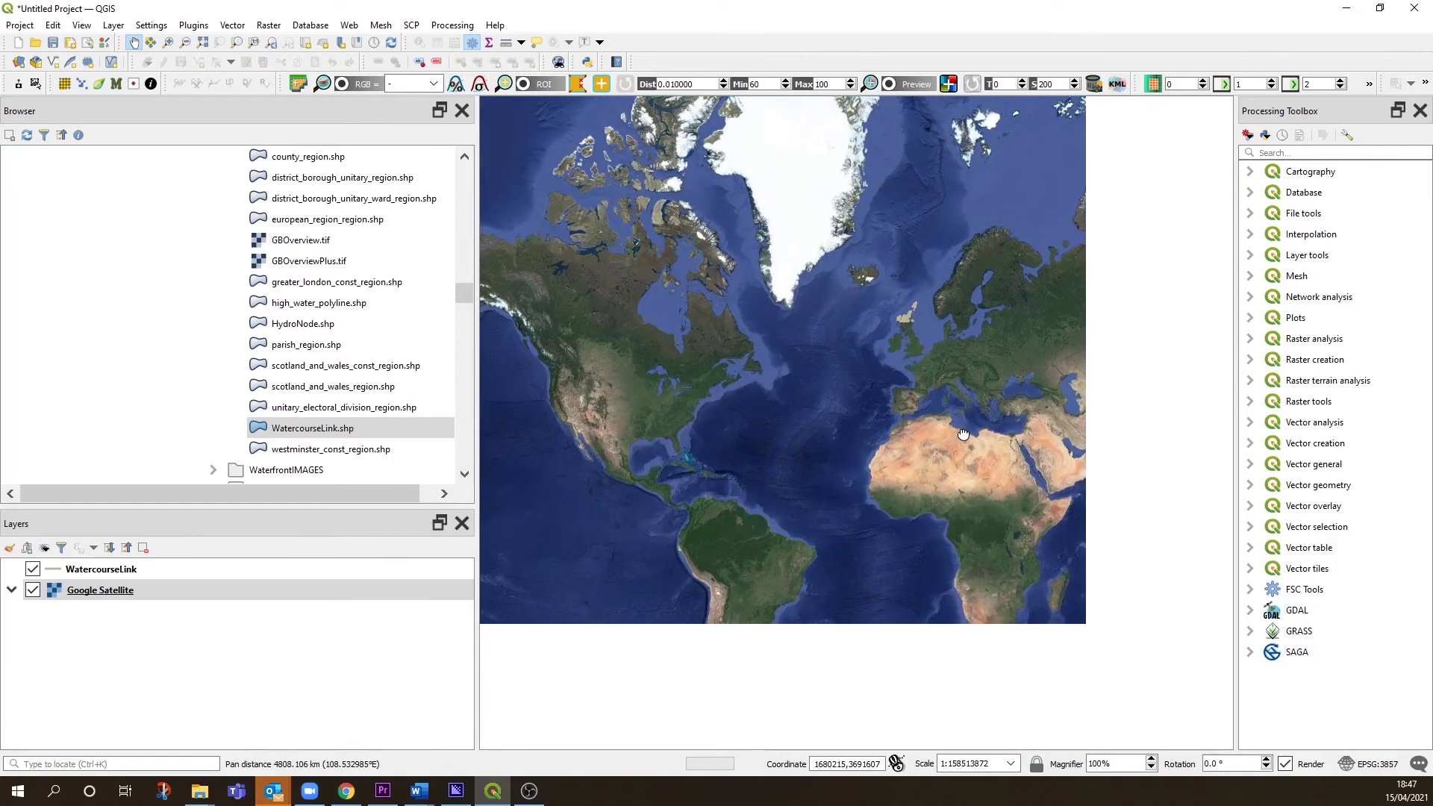